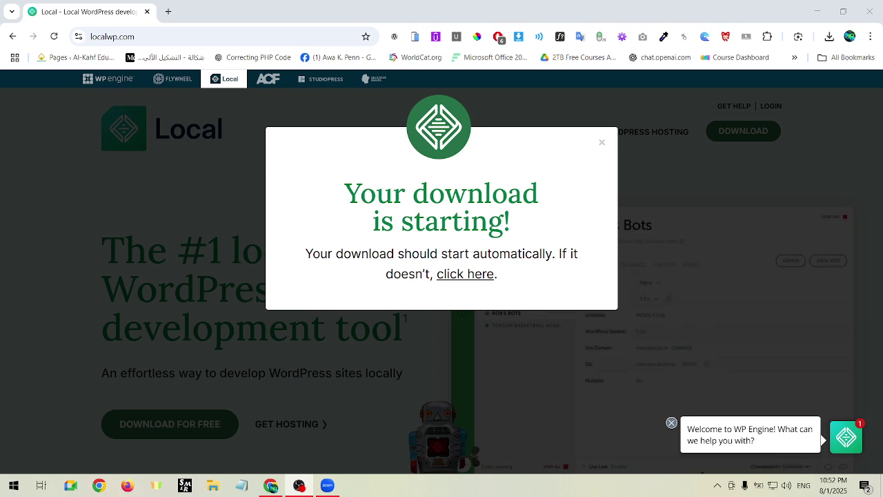
Load the websaaz.pk/wp course page in a new Chrome tab.
click(168, 12)
text(we)
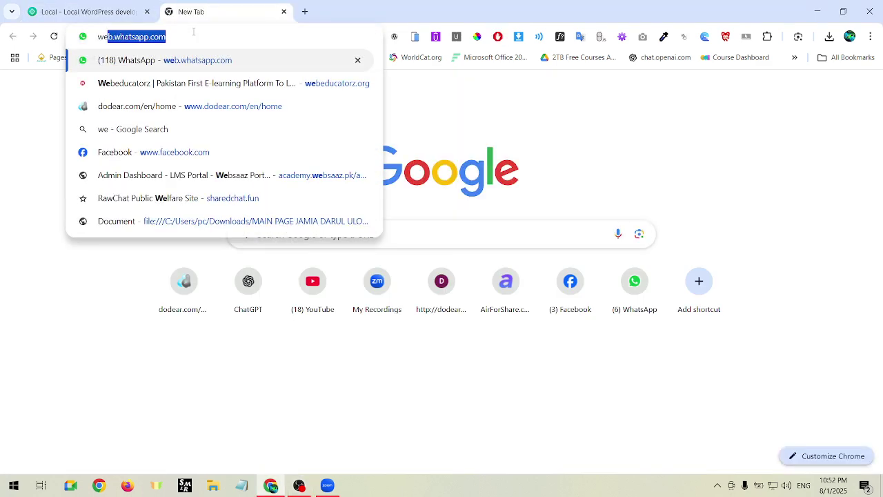
text(bsaaz.pk/wp)
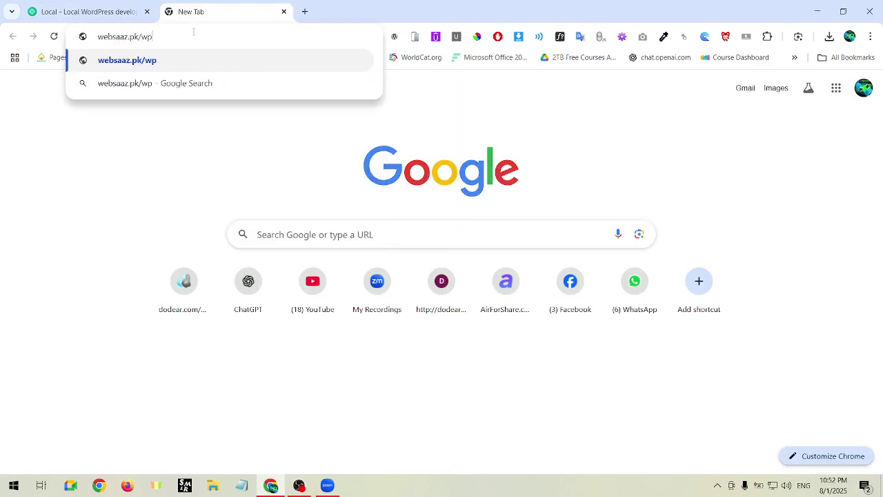
key(Return)
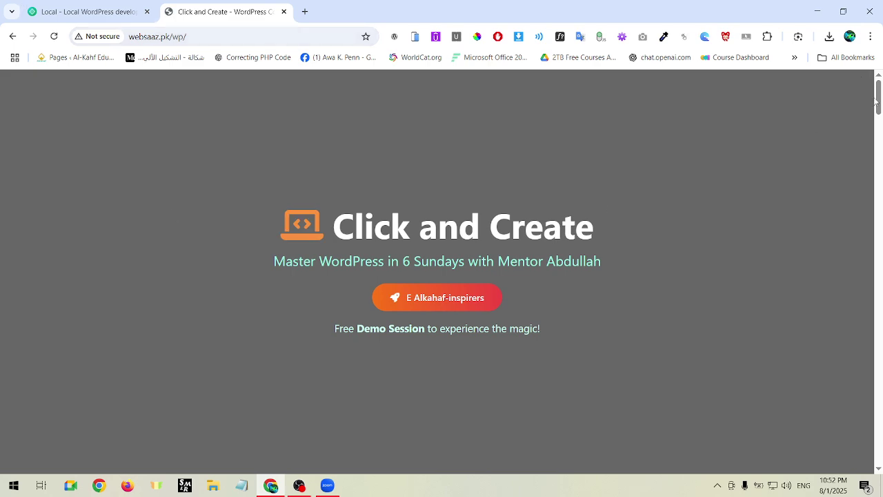
Scroll to Tools You'll Use and follow the Download LocalWP link to localwp.com.
drag(878, 98, 872, 342)
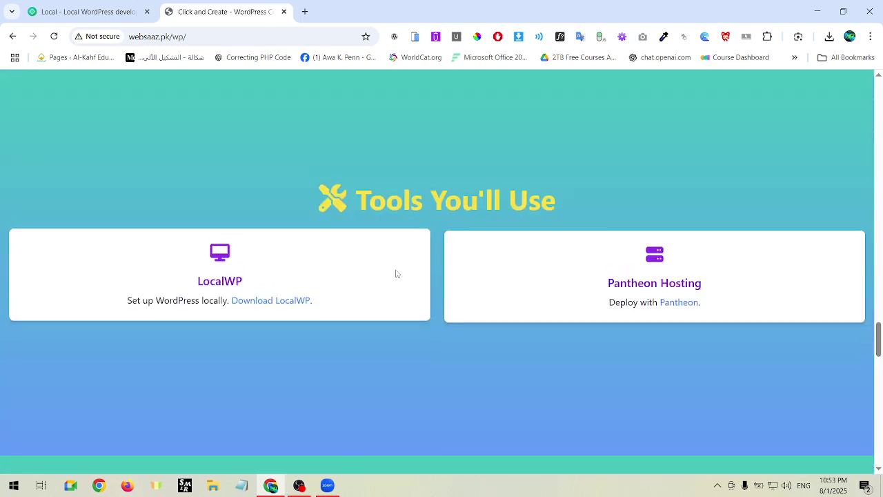
drag(363, 193, 555, 194)
click(556, 195)
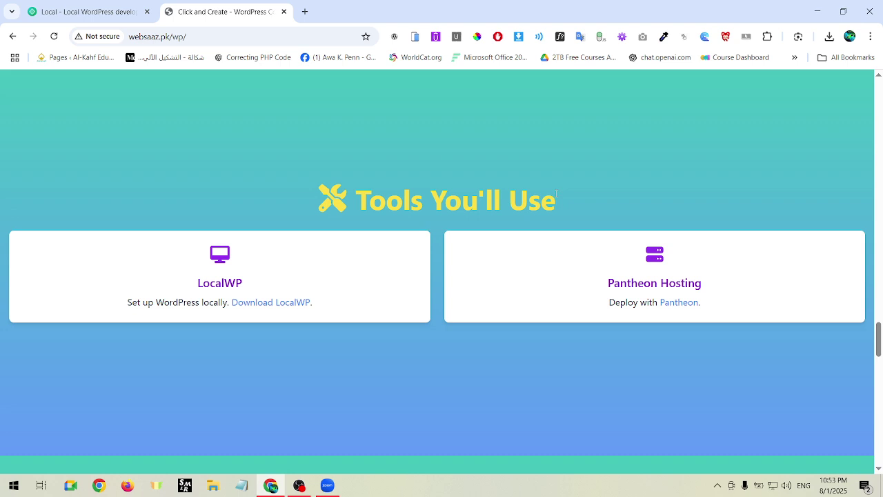
click(286, 300)
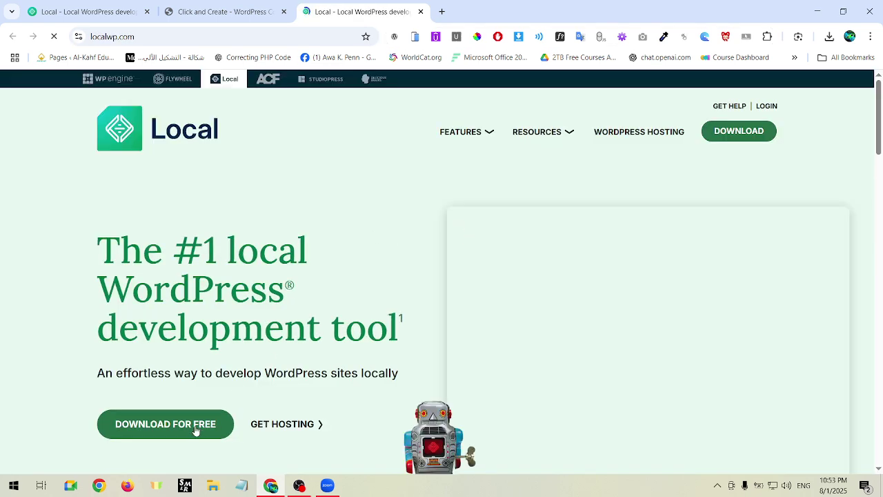
Open the Download Local form, choose Windows, and fill in first and last name from saved suggestions.
click(196, 429)
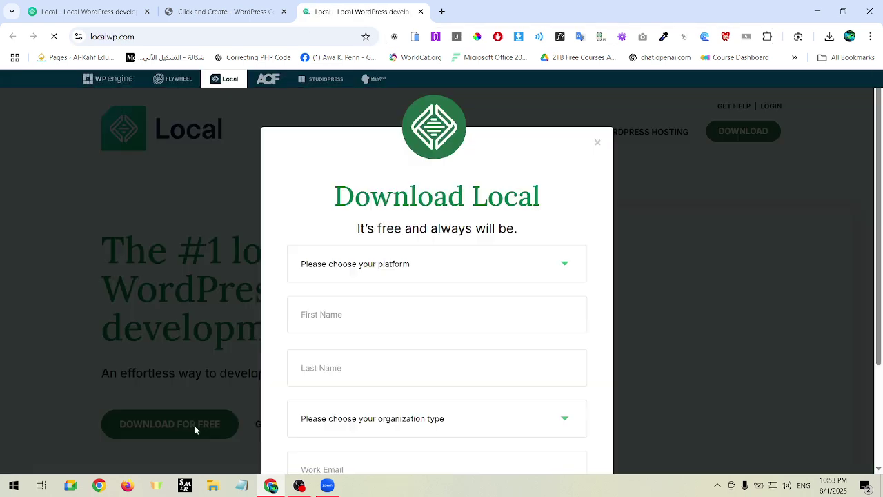
click(408, 273)
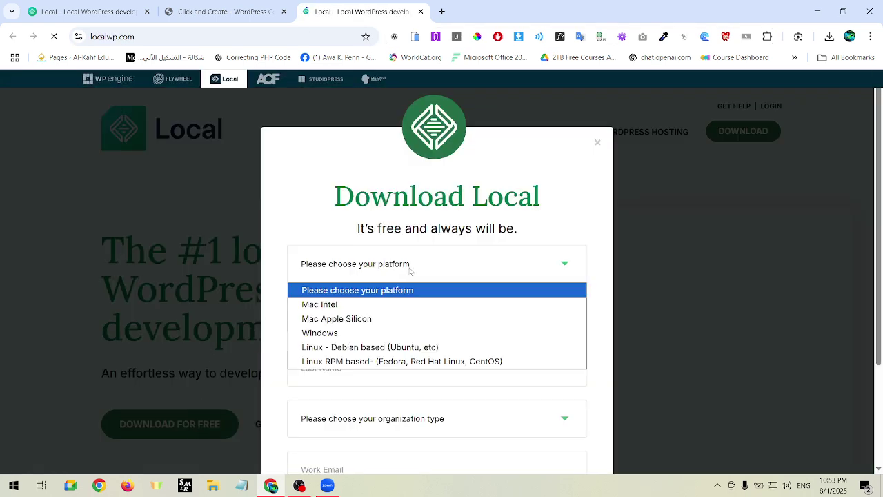
click(332, 334)
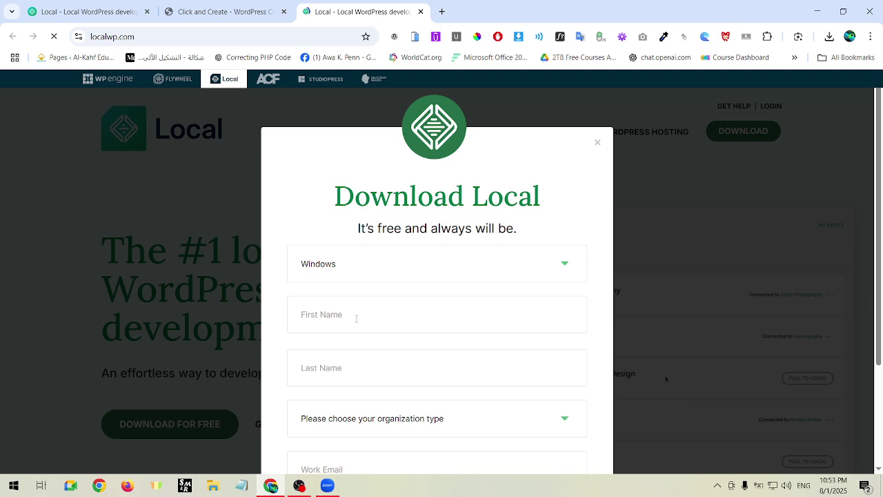
click(357, 318)
click(362, 351)
click(356, 367)
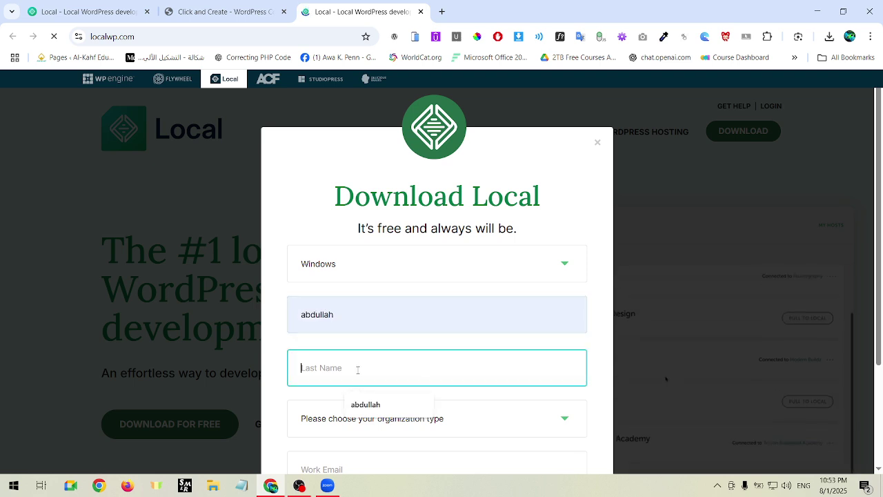
click(365, 404)
Set organization type to Independent Freelancer/Consultant, add the work e-mail, and submit.
scroll(420, 388, down, 2)
click(380, 307)
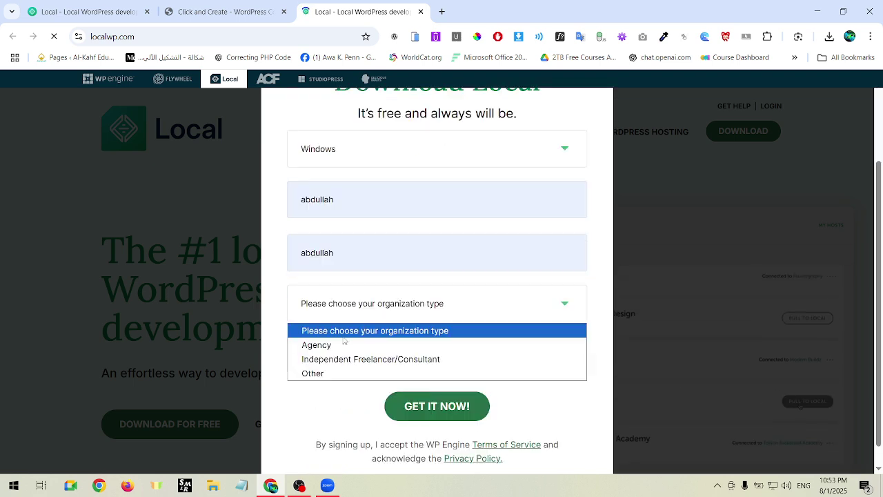
click(335, 358)
click(335, 357)
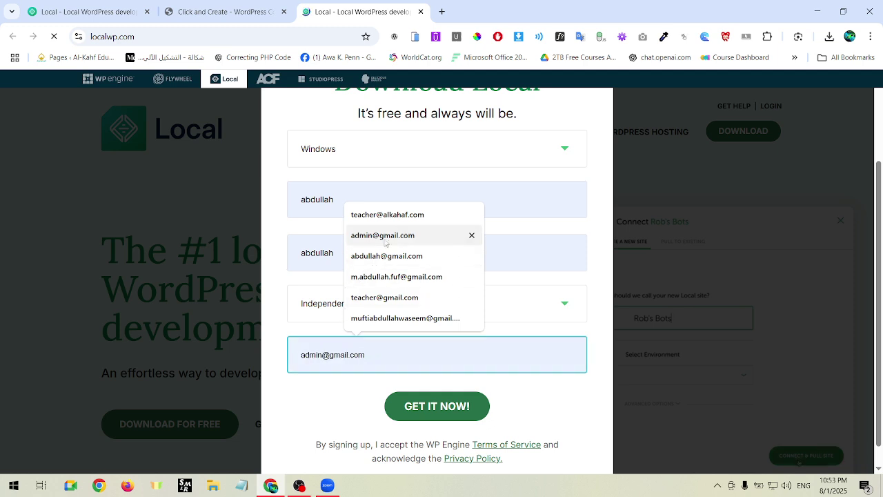
click(387, 215)
click(446, 408)
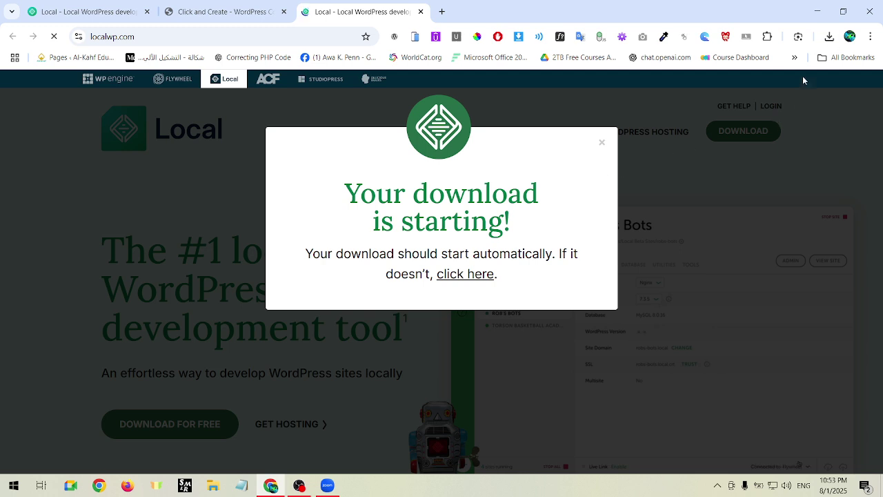
Cancel the duplicate in-progress Local download.
click(831, 38)
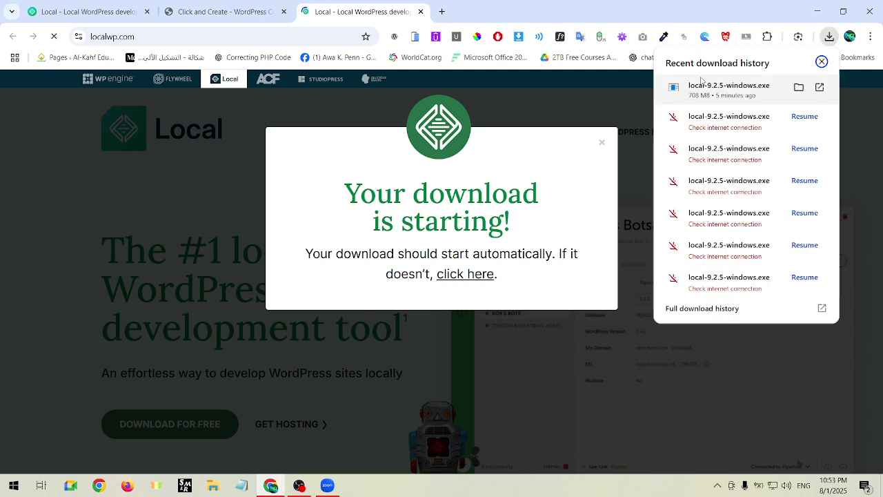
click(528, 236)
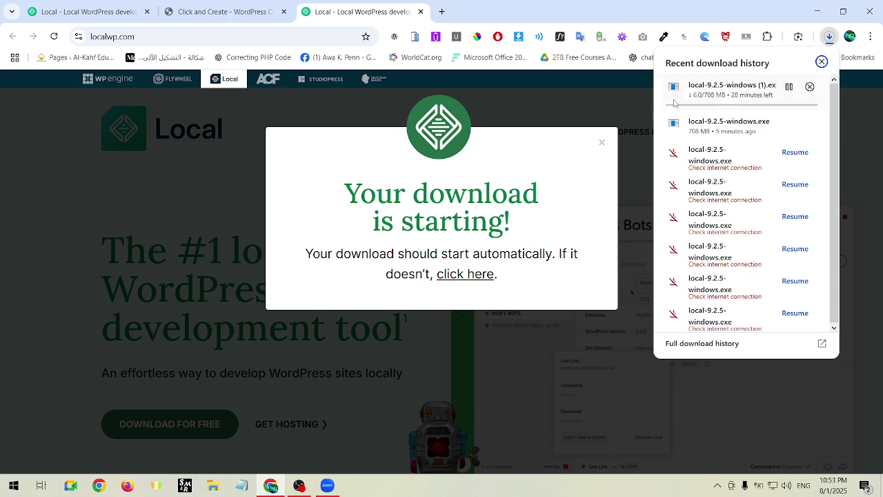
click(809, 86)
click(706, 126)
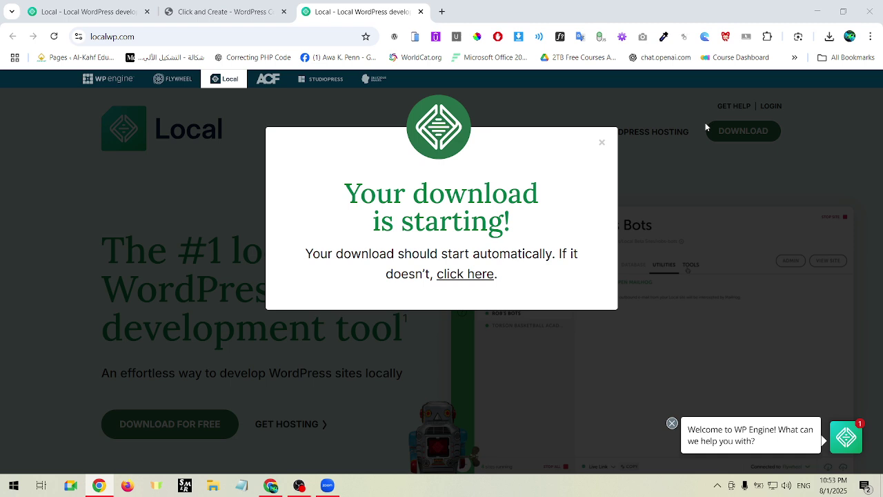
Show the downloaded Local installer in its folder.
click(829, 38)
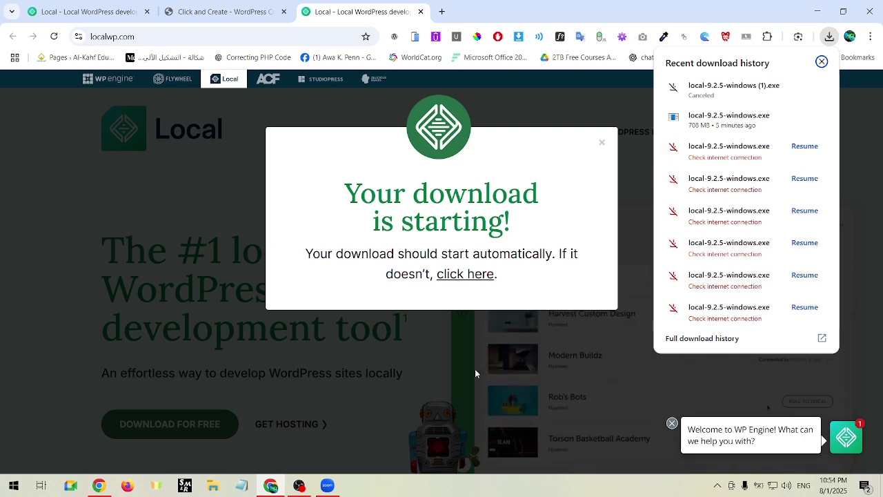
mouse_move(796, 121)
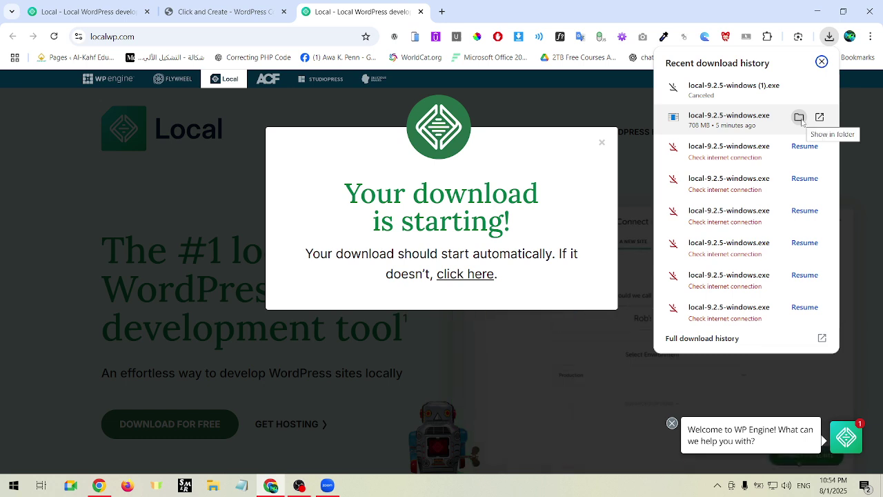
click(799, 117)
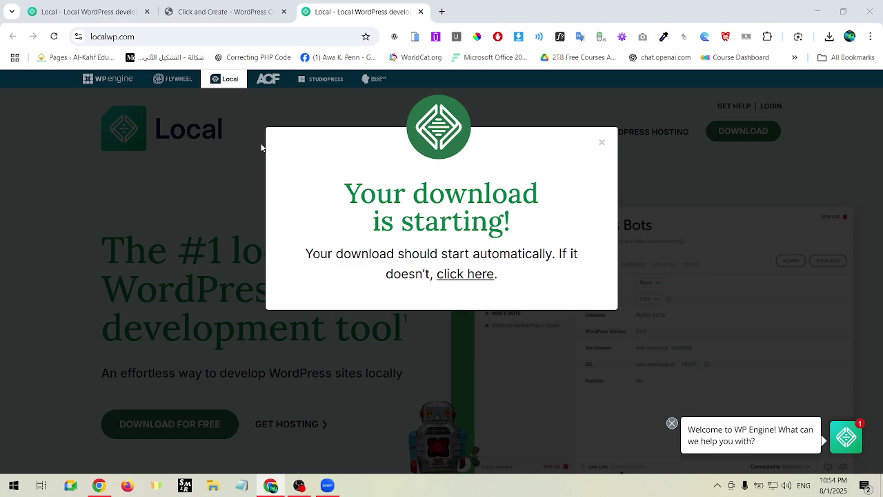
click(197, 69)
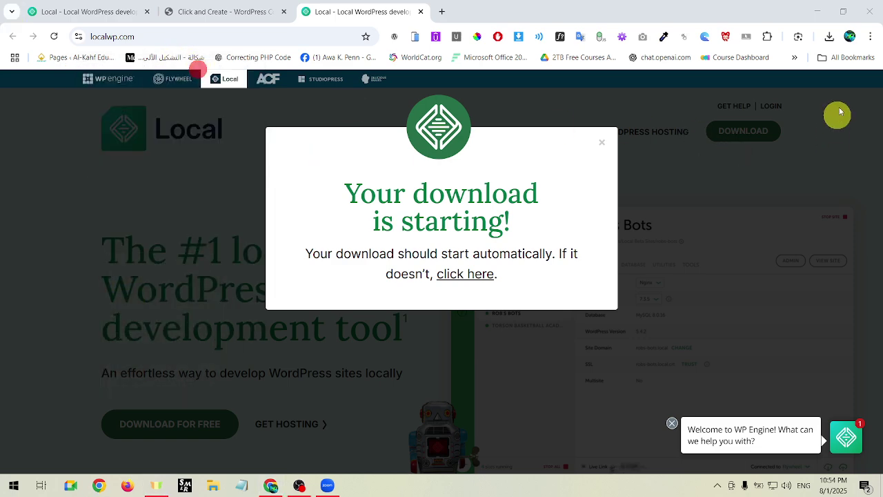
Run the completed local-9.2.5-windows.exe installer from the download history.
click(829, 36)
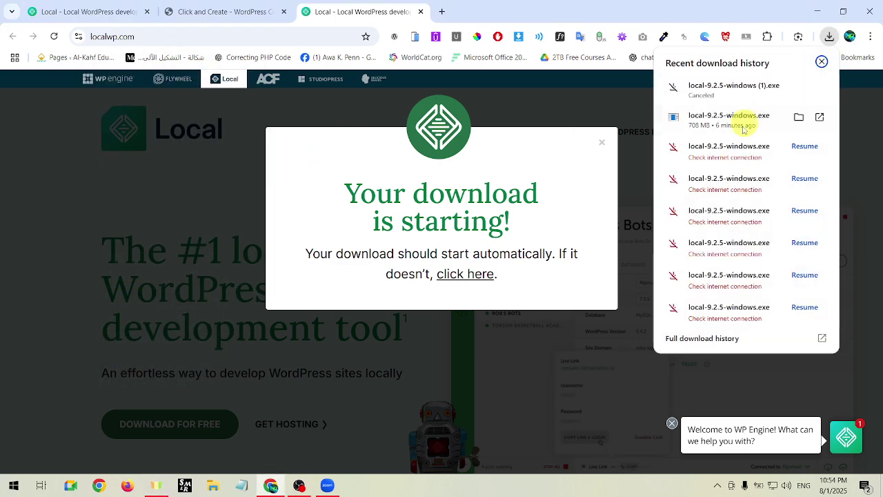
click(711, 127)
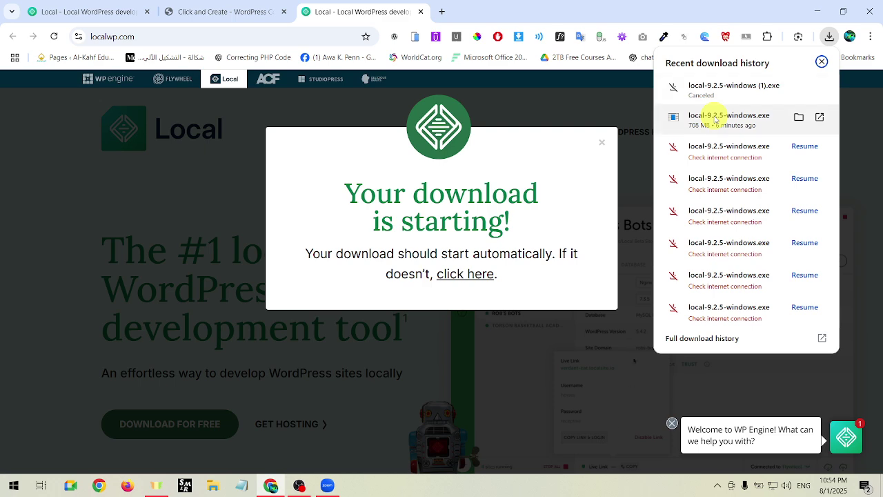
click(714, 116)
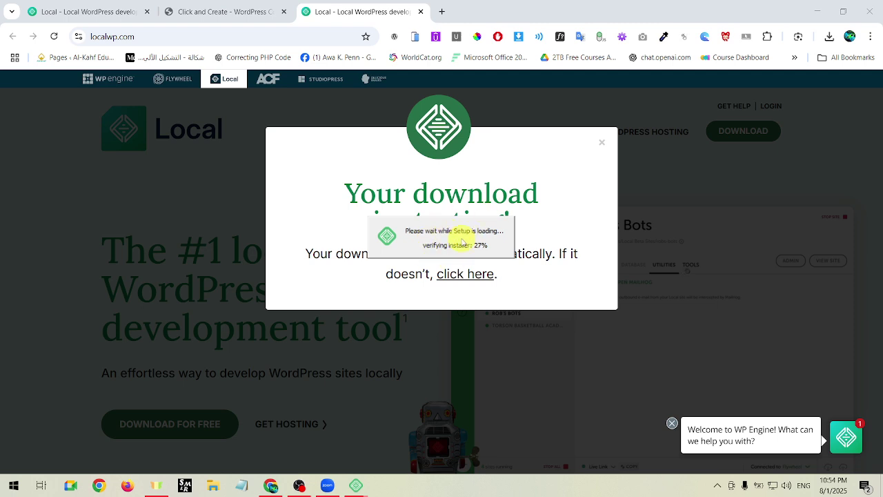
Close the duplicate Local installer window and let setup reach the 'Only for me' installation option.
click(250, 9)
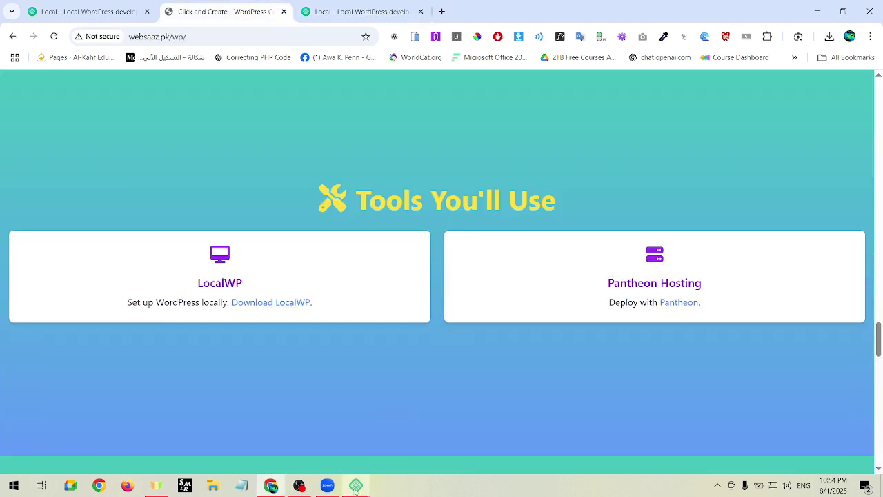
mouse_move(359, 487)
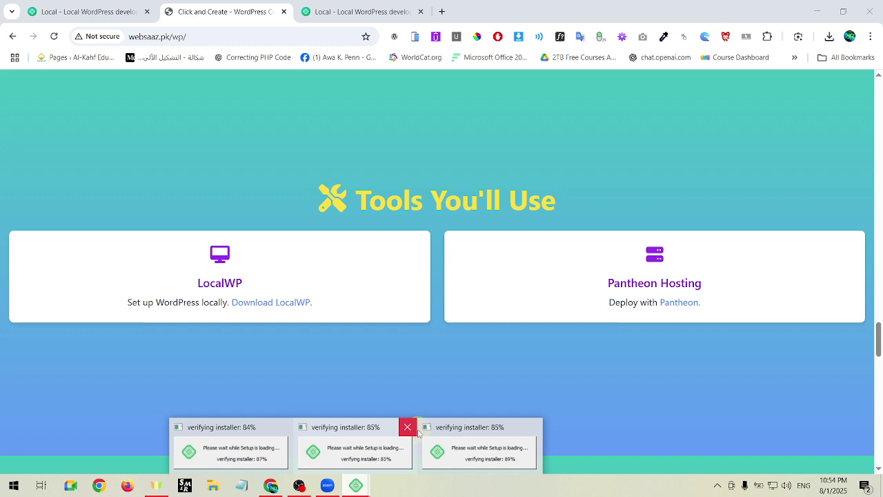
click(414, 431)
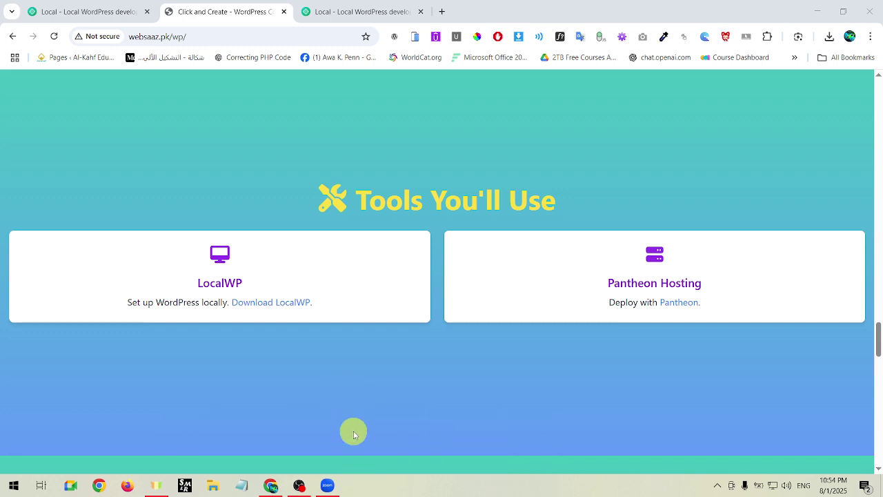
click(444, 396)
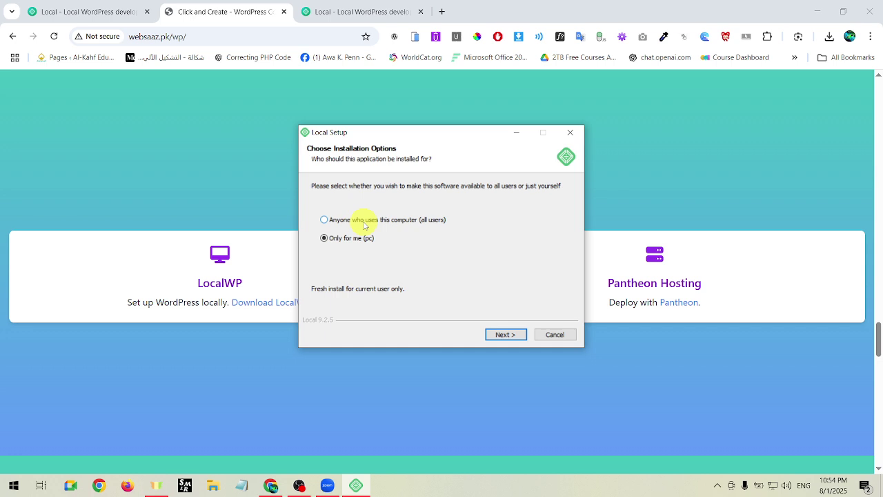
Install Local for the current user into the default AppData\Local\Programs\Local folder.
click(501, 336)
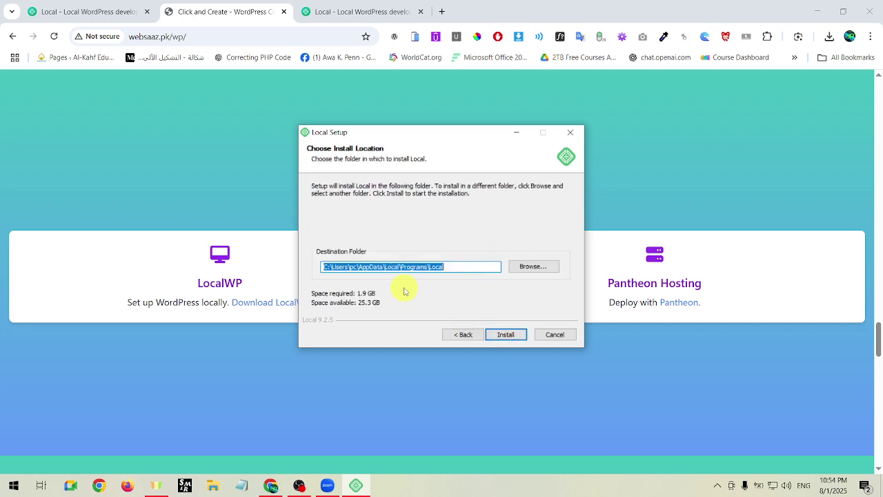
click(404, 267)
drag(349, 267, 437, 267)
click(437, 267)
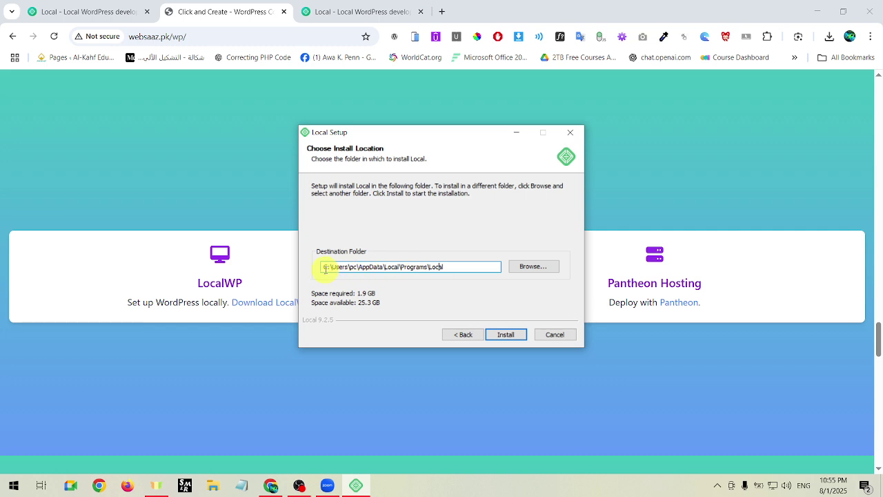
mouse_move(326, 267)
mouse_down()
mouse_move(366, 276)
mouse_move(336, 270)
mouse_up()
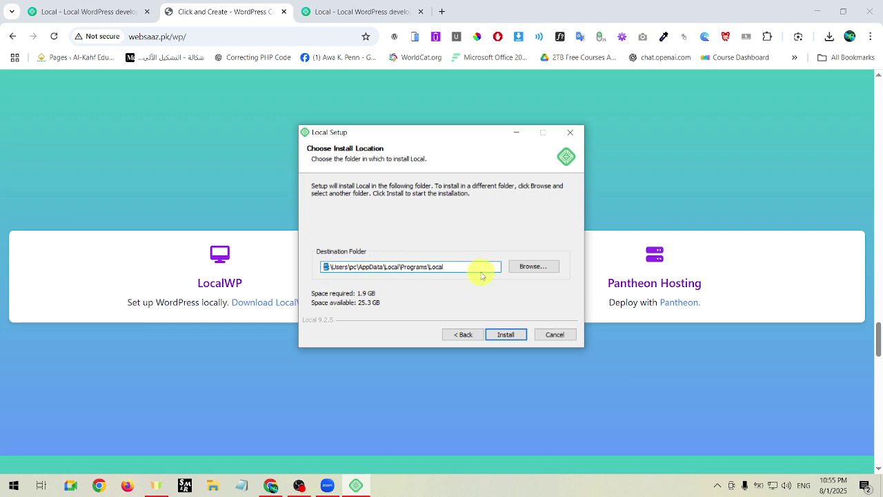
click(396, 289)
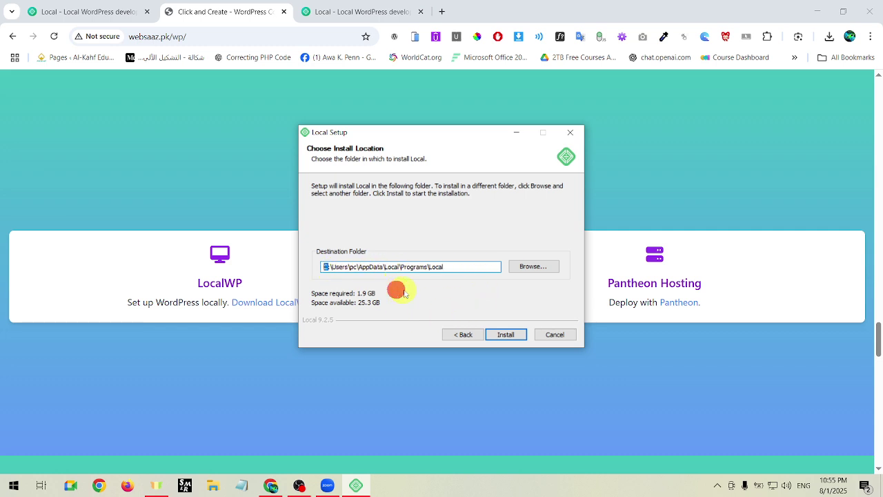
click(507, 335)
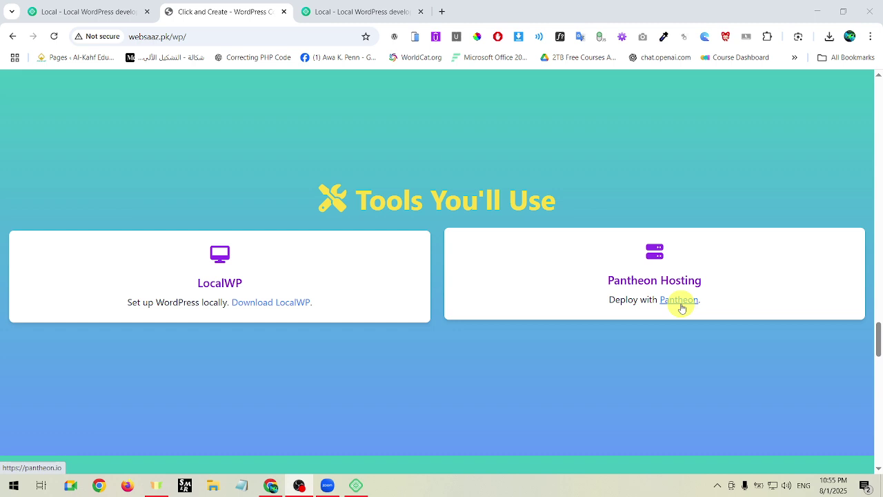
Open Pantheon's website in a new tab, accept all cookies, and go to the dashboard login.
click(680, 306)
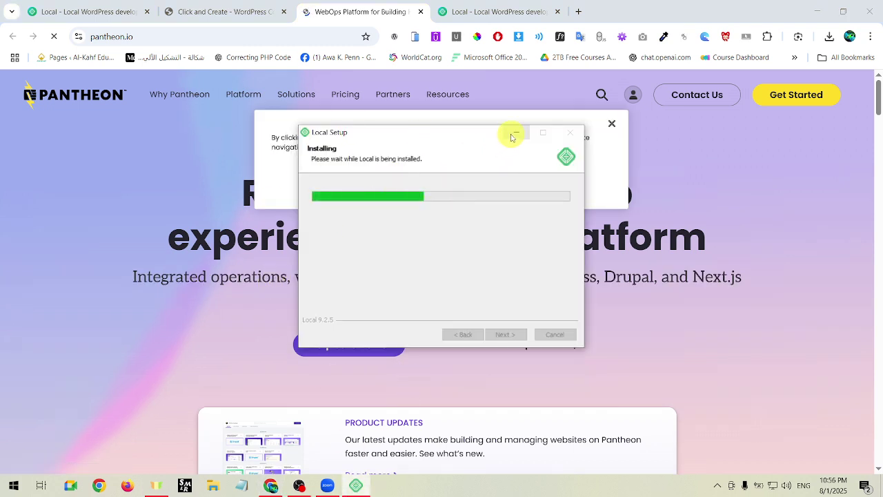
click(515, 133)
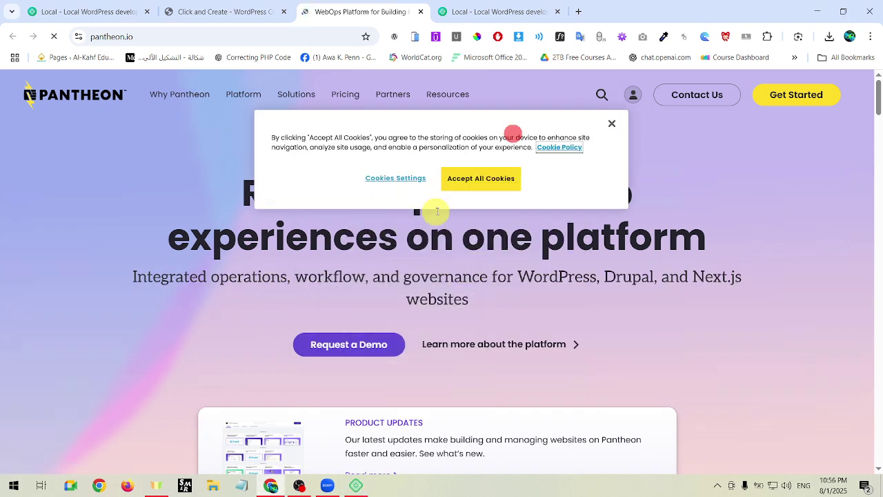
click(490, 173)
mouse_move(447, 94)
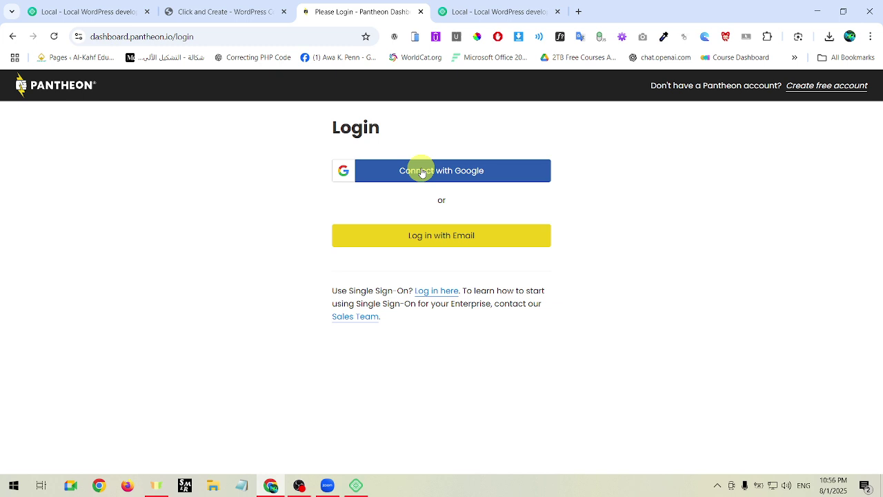
Sign in to Pantheon with a Google account and let auth0.com access it.
click(442, 175)
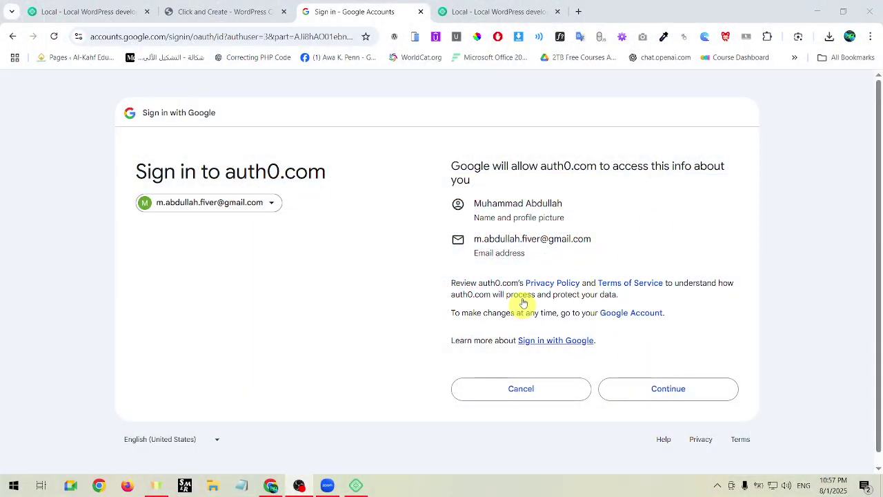
click(682, 395)
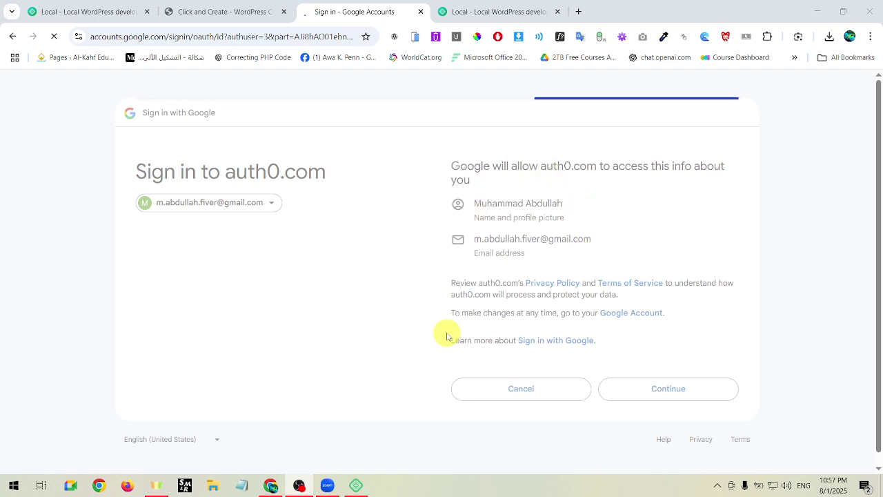
Minimize the finished Local installer and enter first and last name in Pantheon's registration.
click(356, 485)
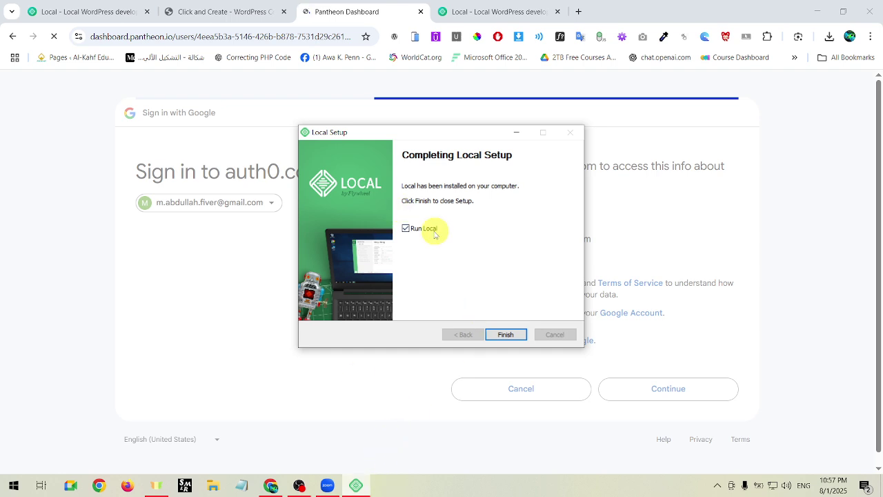
click(520, 133)
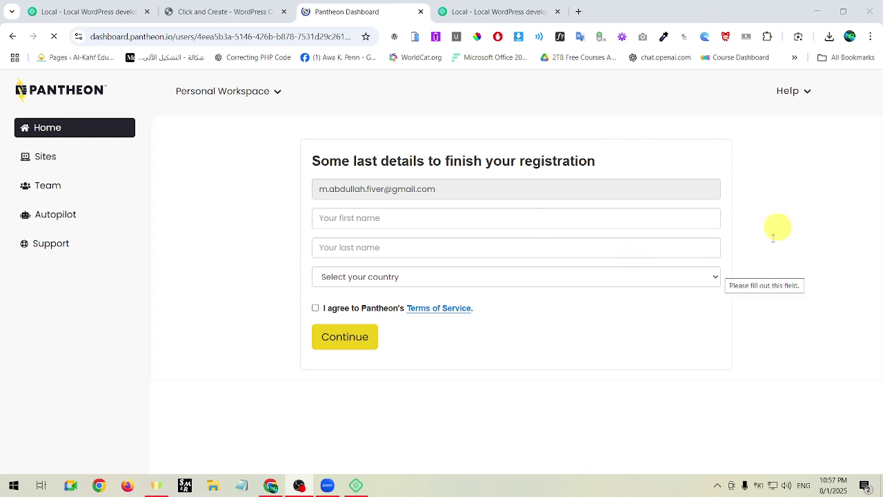
click(367, 217)
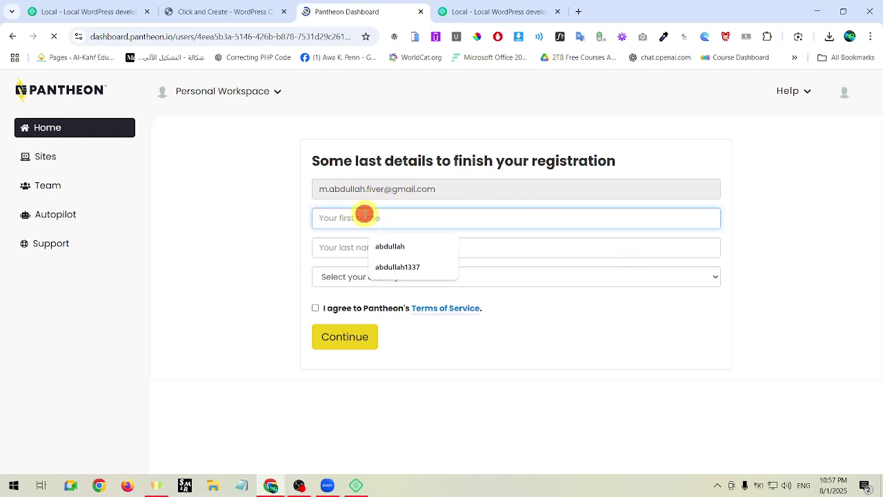
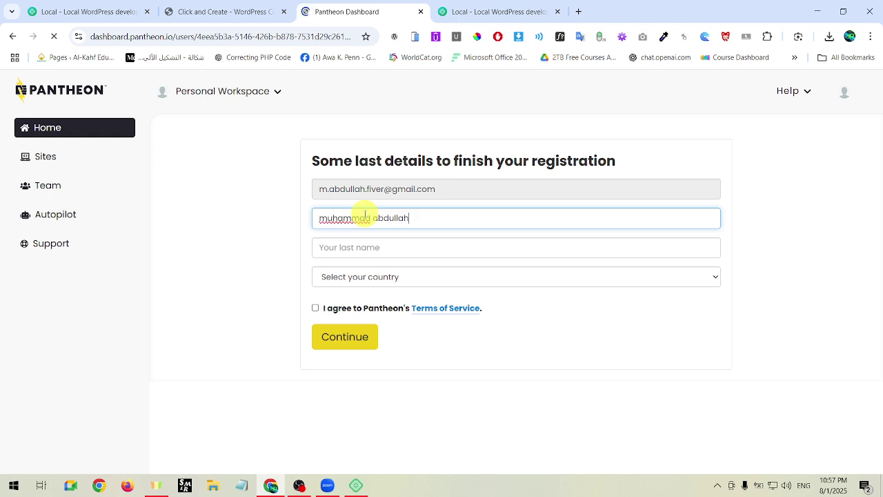
key(Tab)
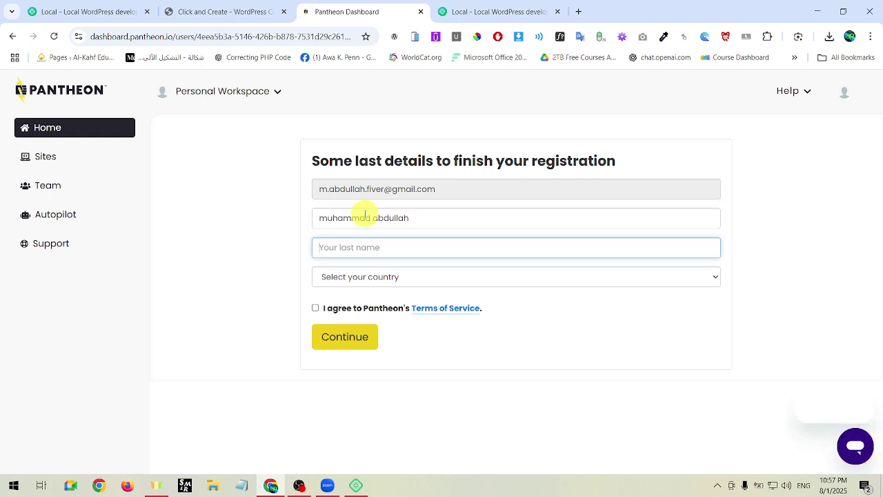
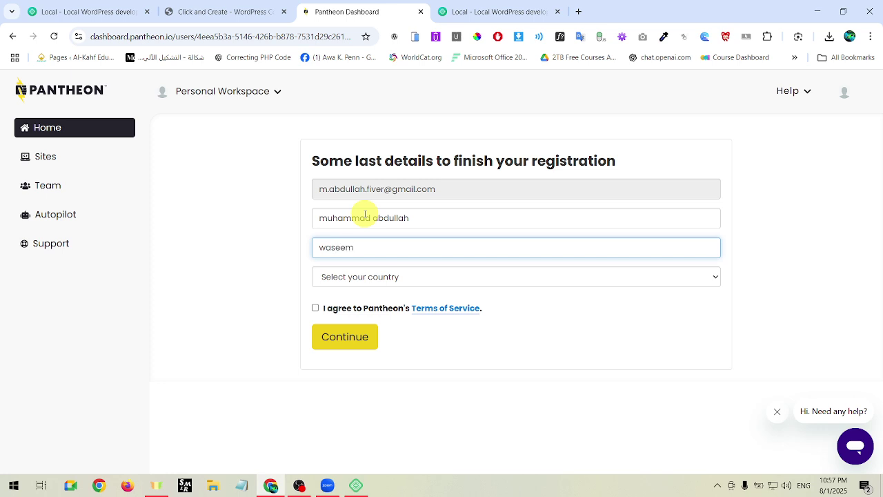
Select Pakistan as country, opt in to emails, accept the Terms of Service, and submit.
click(390, 278)
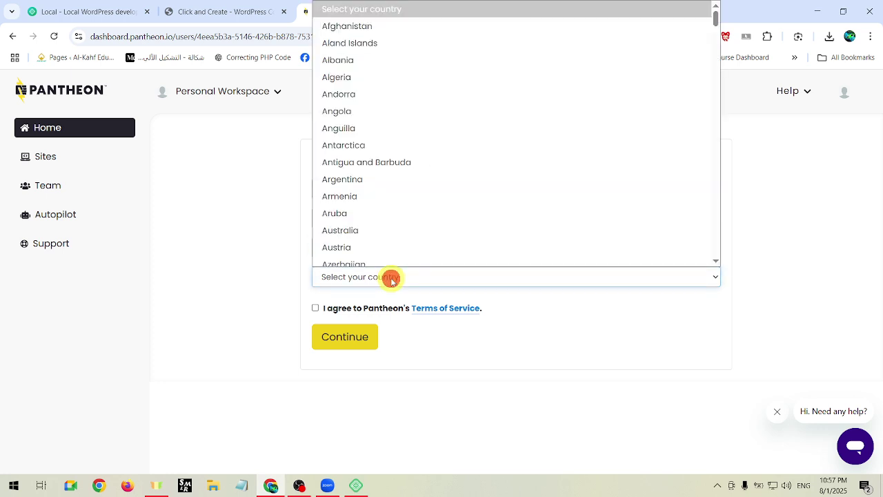
key(p)
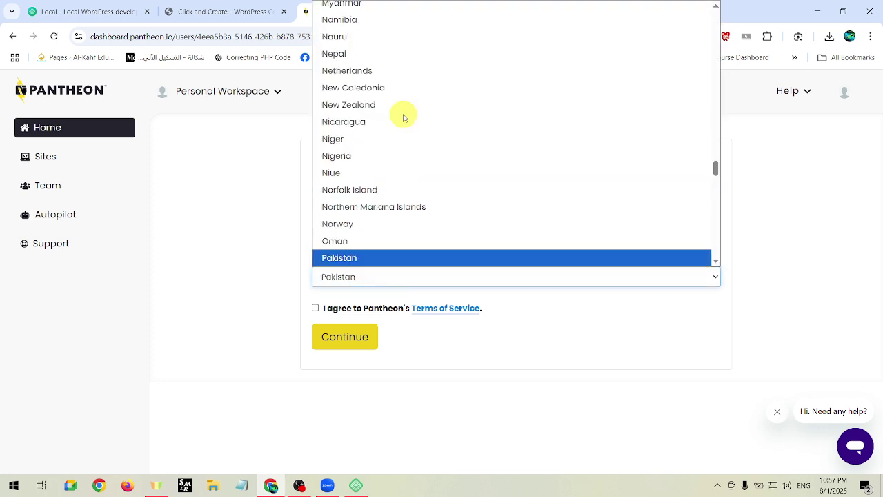
click(386, 258)
click(318, 304)
click(315, 339)
click(349, 373)
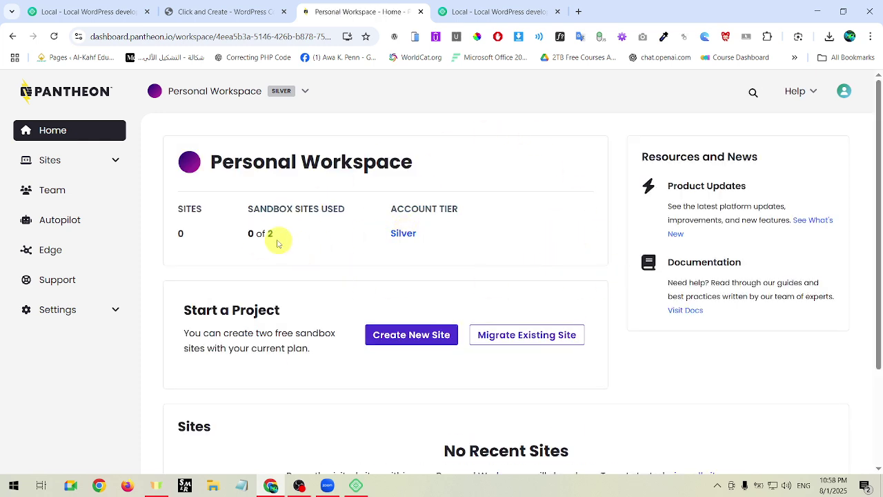
Check the Personal Workspace counts of 0 sites, then start creating a new site.
double_click(178, 236)
click(212, 237)
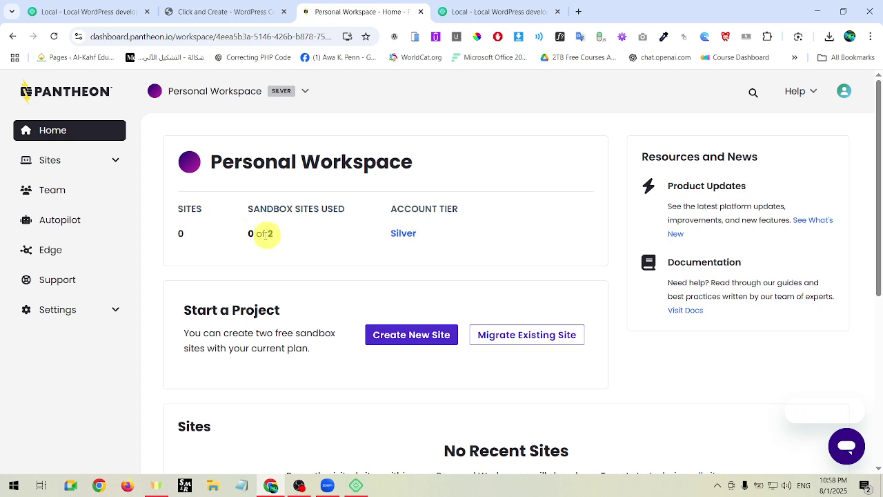
drag(164, 232, 235, 233)
click(234, 239)
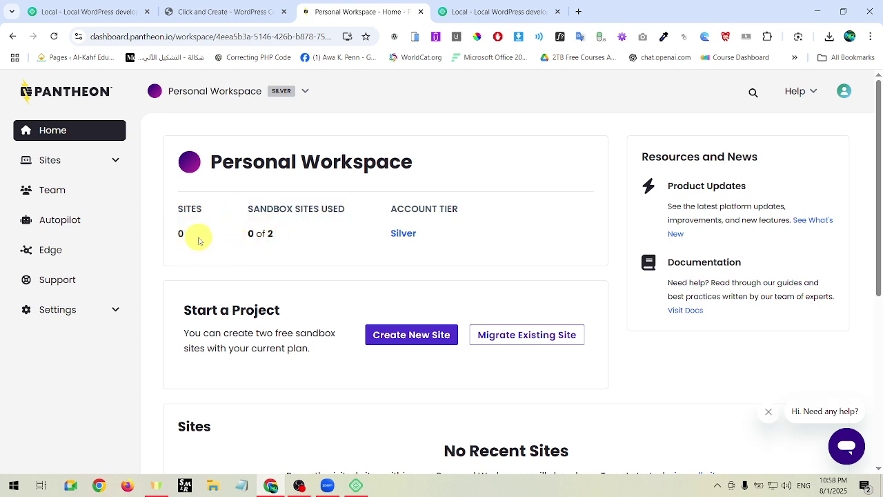
drag(186, 310, 276, 310)
click(288, 314)
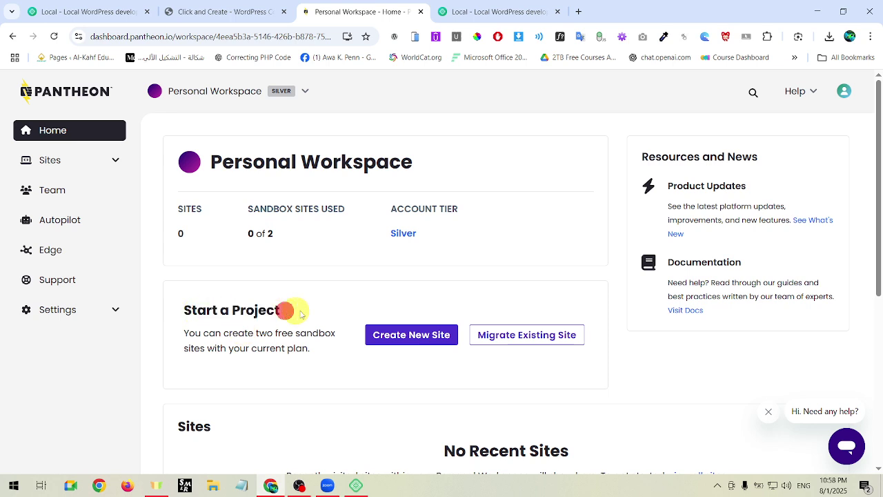
click(410, 340)
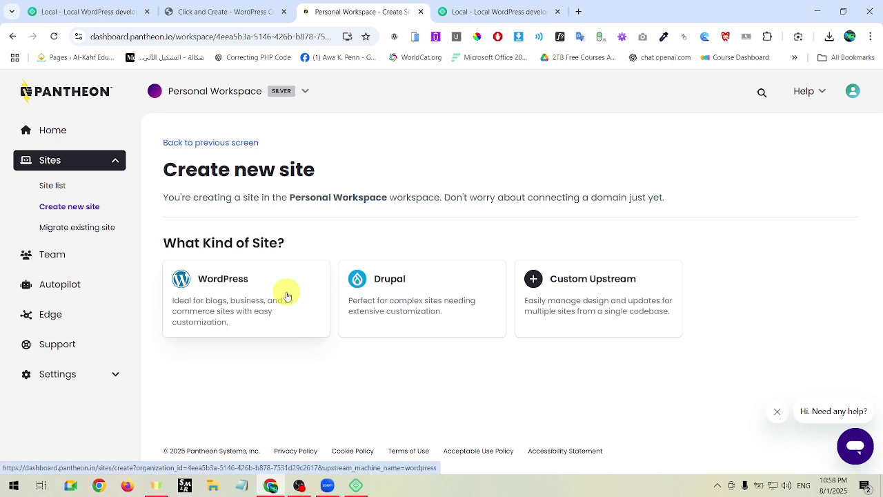
Pick WordPress as the site type for the new Pantheon site.
click(278, 288)
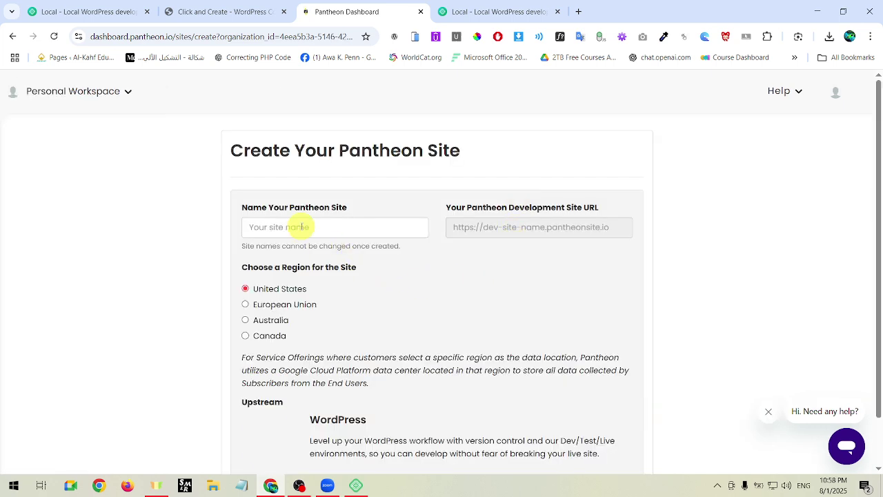
Enter the new sandbox site's name and review the region and generated development URL.
click(300, 227)
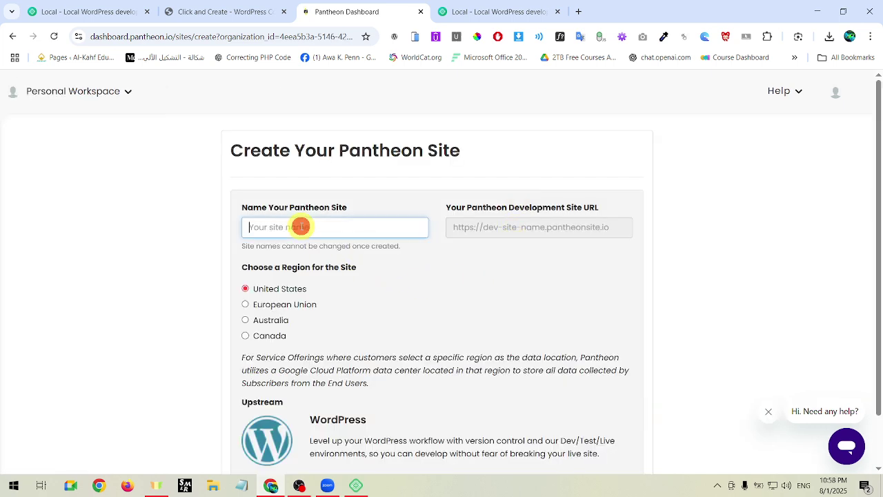
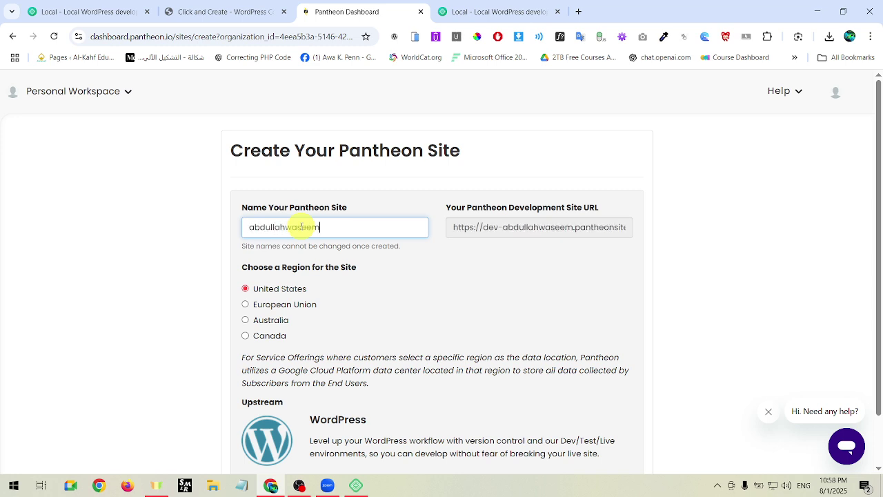
drag(279, 270, 348, 271)
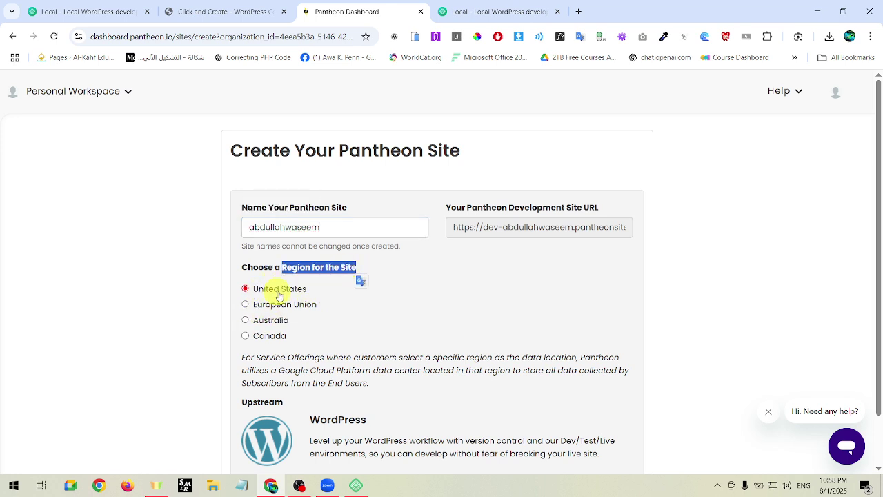
click(303, 265)
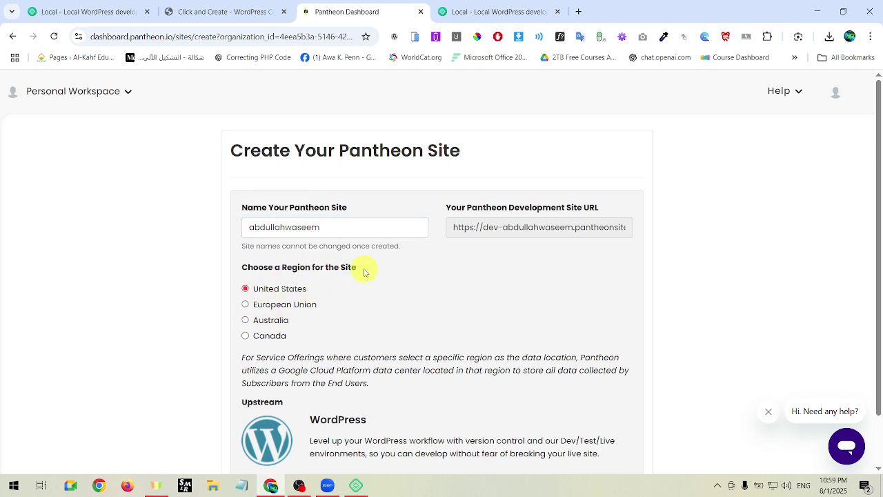
drag(460, 228, 493, 236)
click(713, 207)
Submit the site with the United States region and WordPress upstream so creation starts.
scroll(713, 208, down, 2)
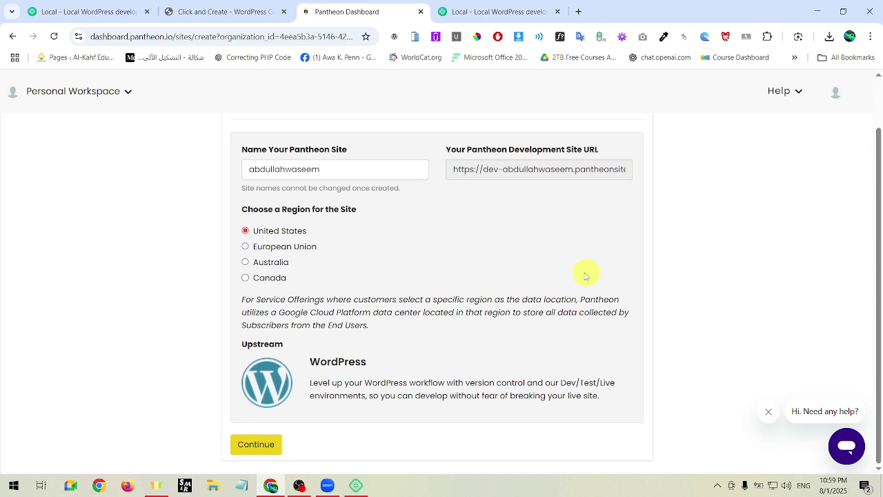
click(271, 441)
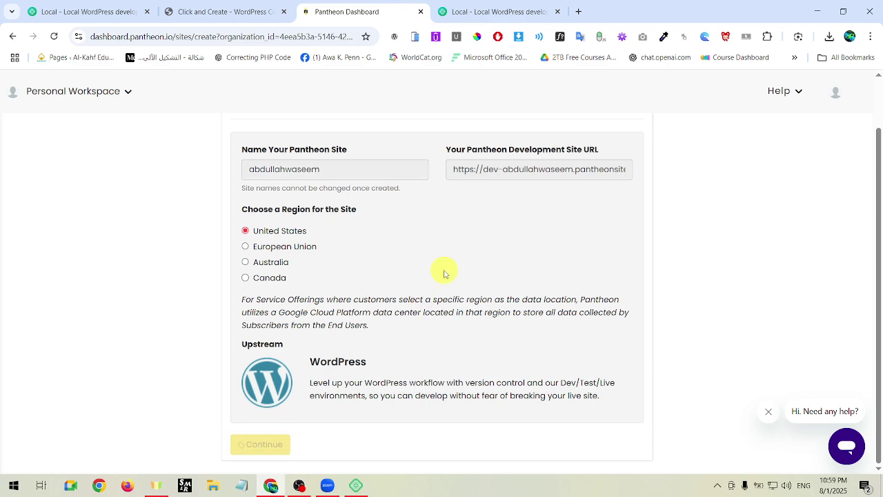
scroll(443, 272, up, 2)
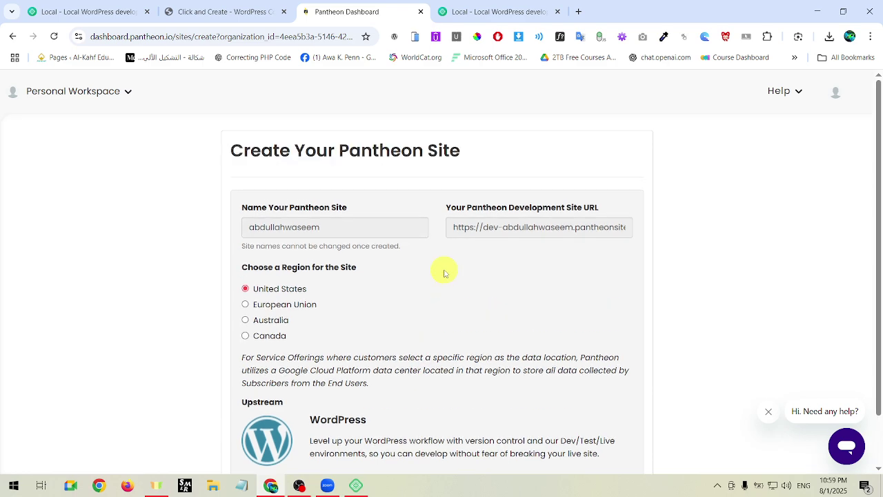
scroll(444, 274, down, 2)
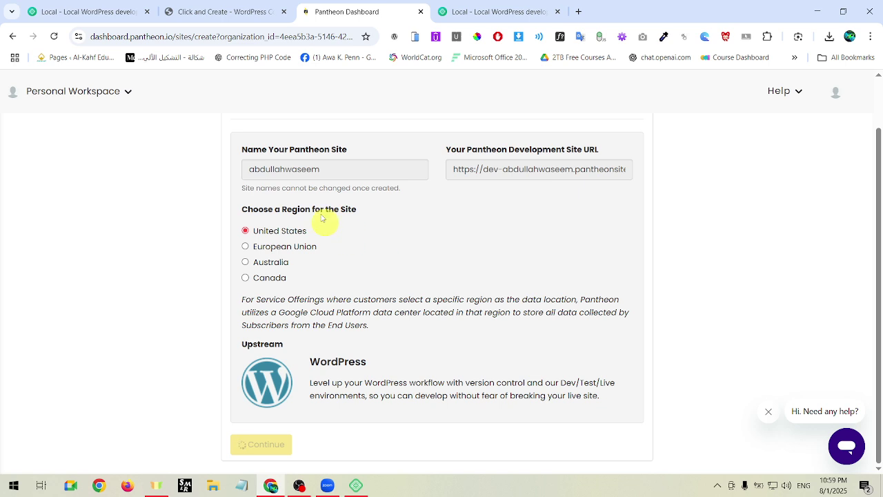
scroll(317, 200, up, 1)
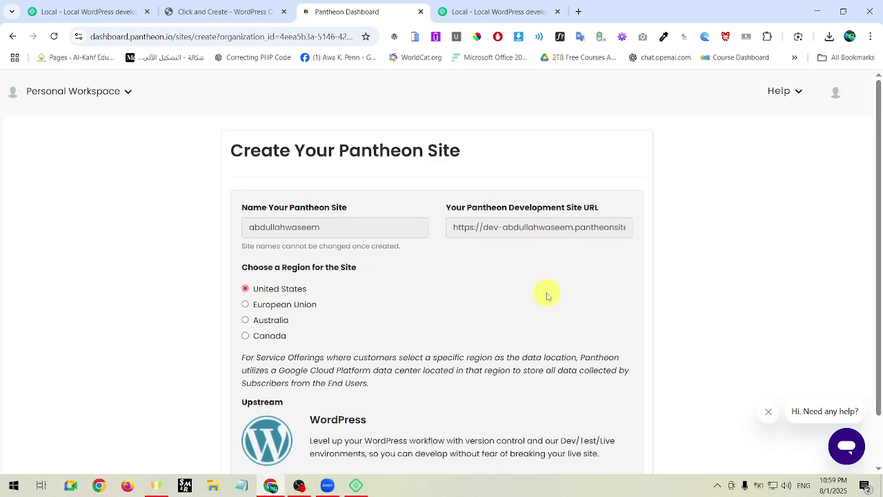
scroll(547, 296, down, 1)
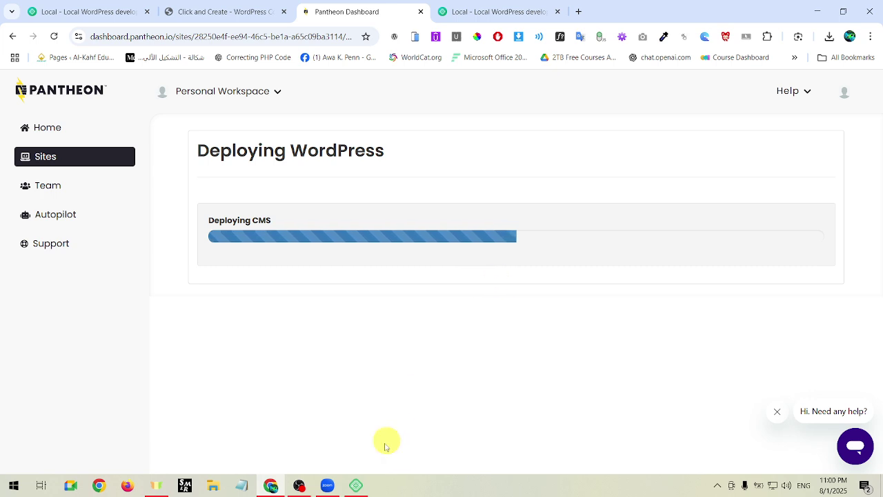
Bring the finished Local installer window in front of the deploying Pantheon page.
click(356, 485)
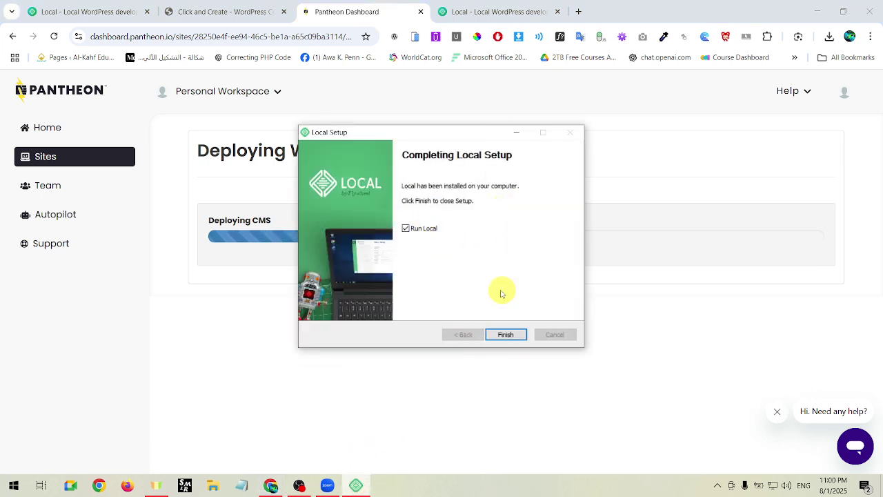
Finish the Local installation with Run Local checked.
click(504, 333)
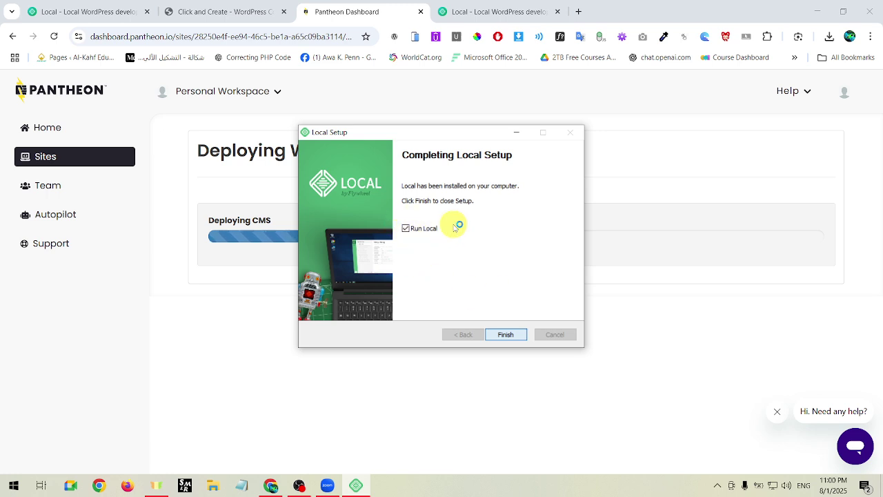
click(505, 334)
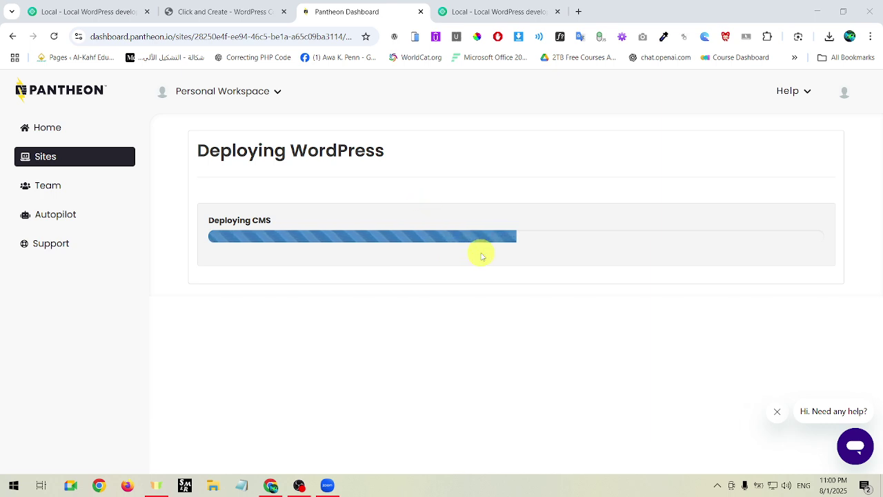
click(468, 331)
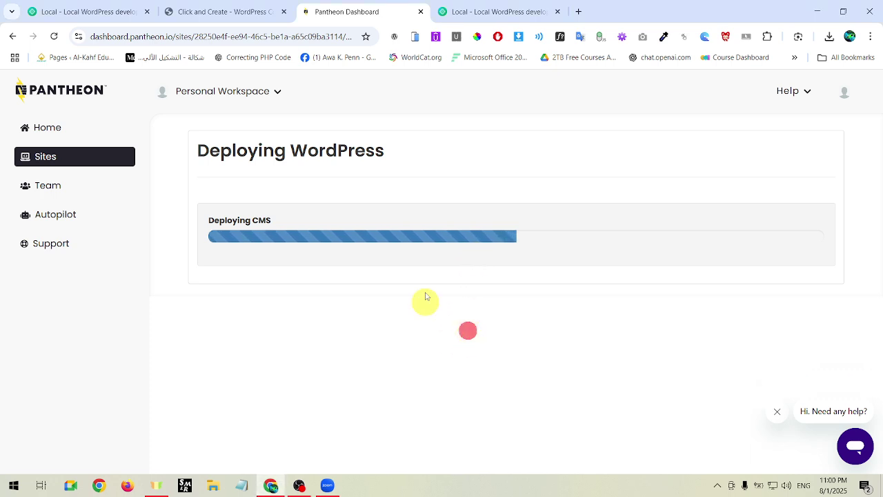
Bring up the launched Local app and check Pantheon's WordPress deployment progress.
click(718, 486)
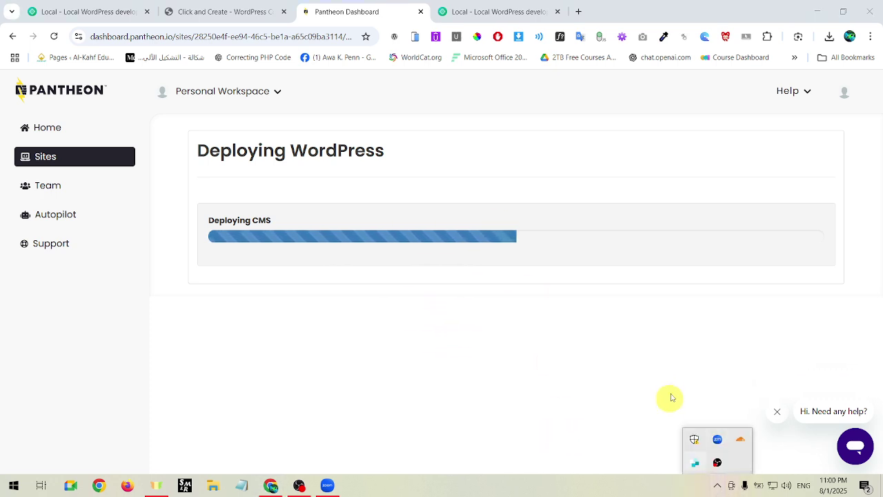
click(463, 326)
click(413, 306)
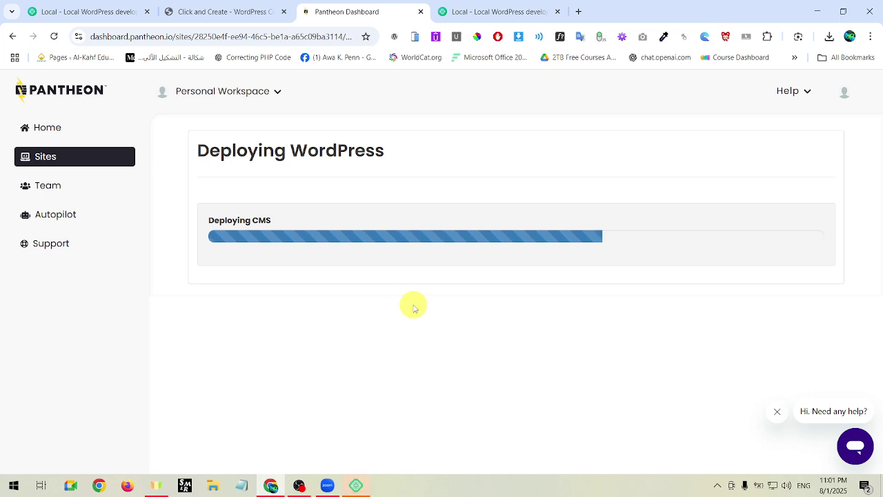
click(356, 485)
click(233, 177)
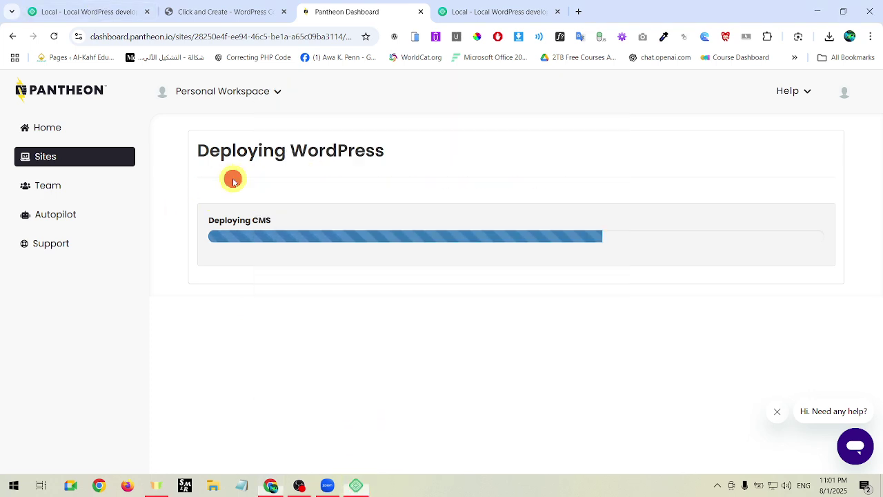
Agree to Local's updated Terms of Service in the Legal window.
click(357, 484)
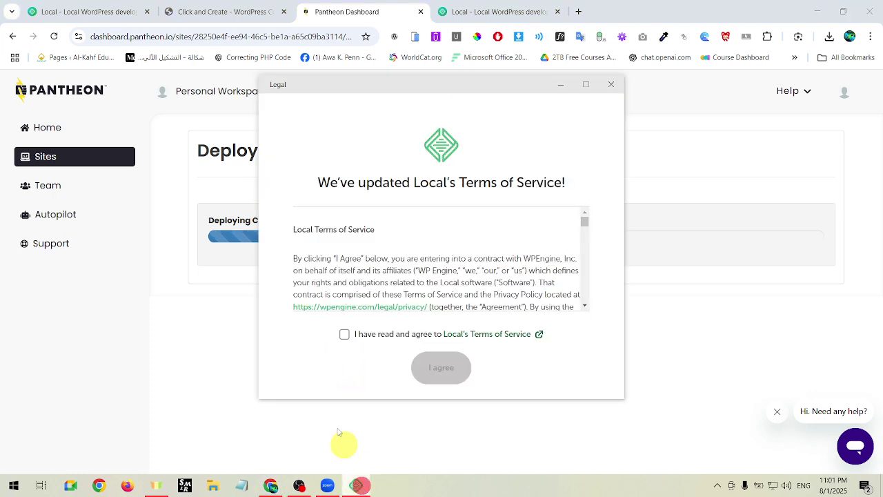
click(344, 333)
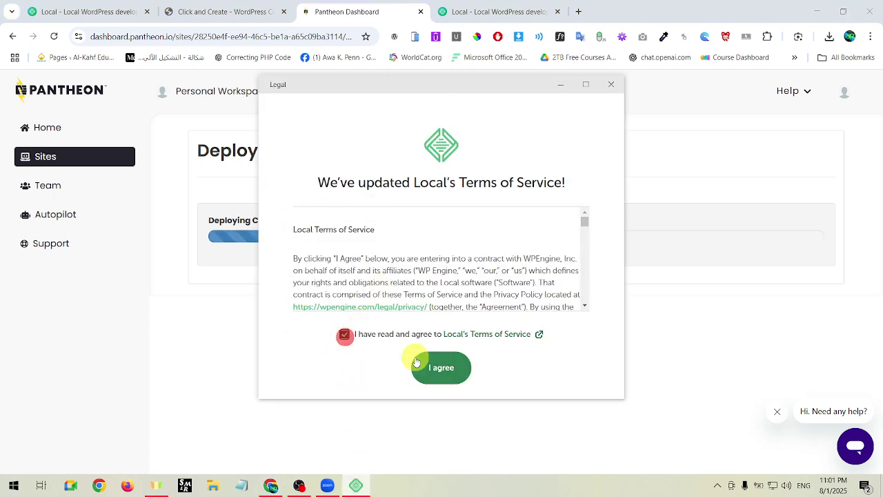
scroll(463, 262, down, 5)
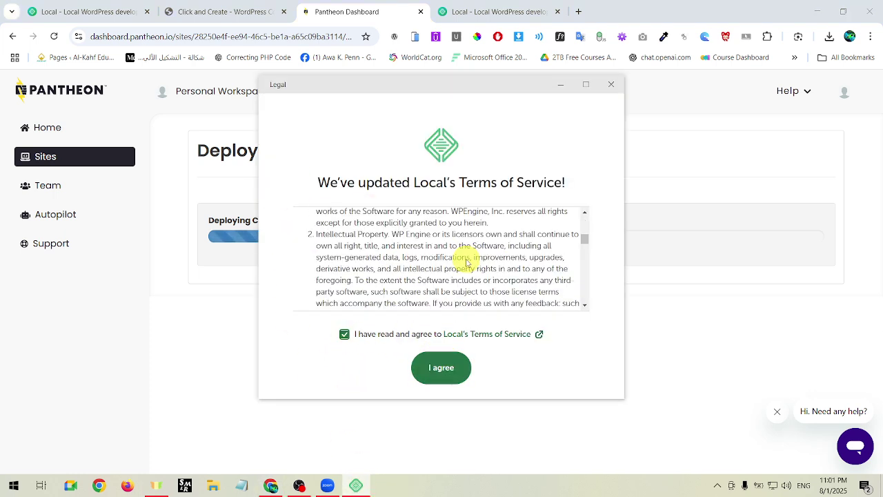
click(454, 359)
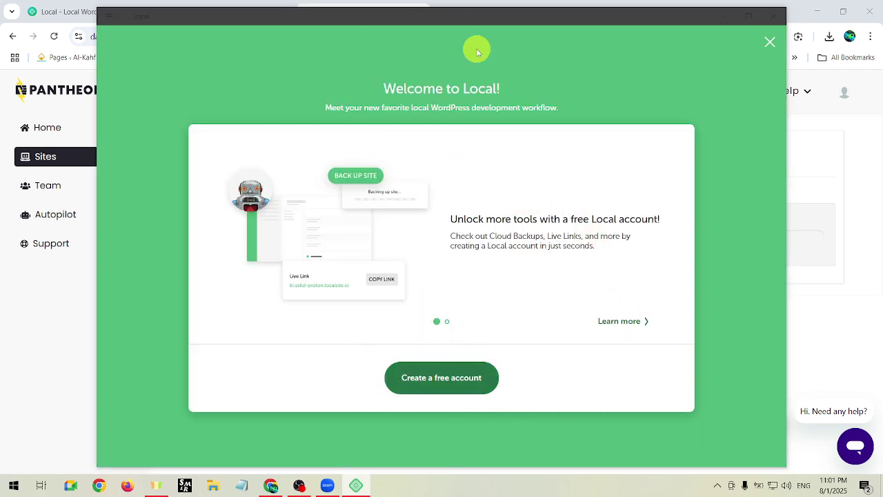
Begin creating a free Local account using Google sign-in in the browser.
click(463, 381)
click(473, 322)
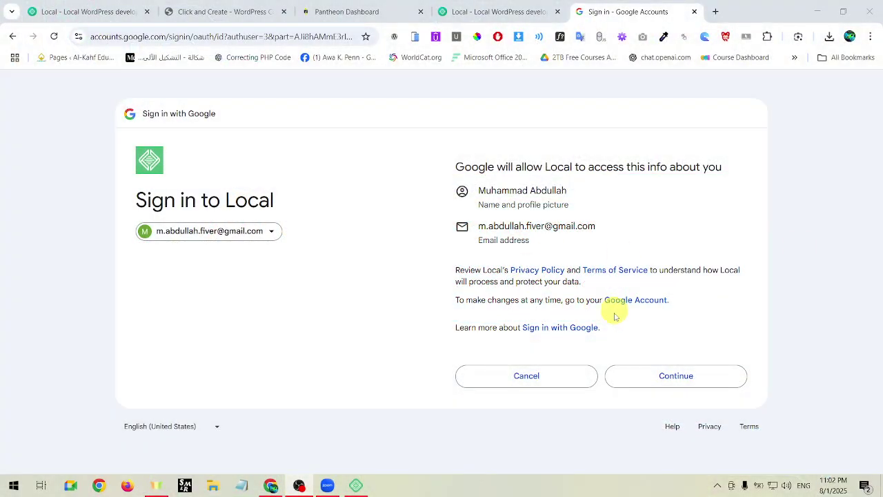
Approve Local's use of the Google account and open the Local app from the account page.
click(688, 375)
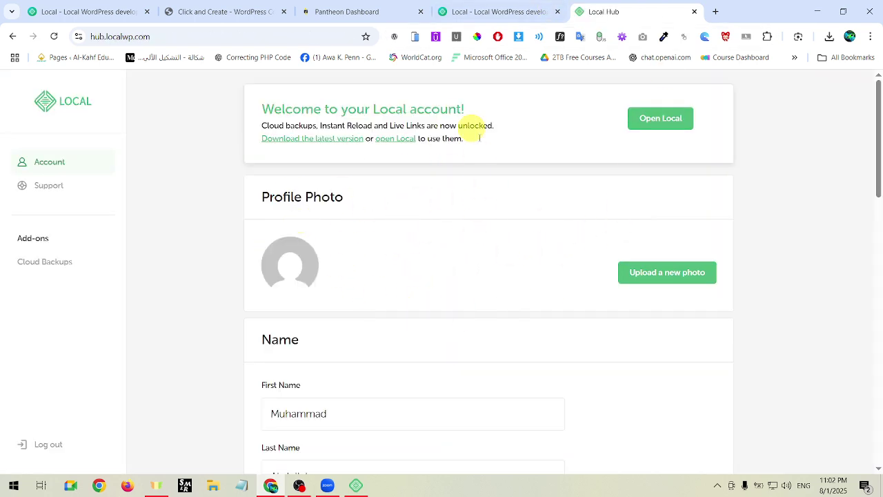
click(363, 491)
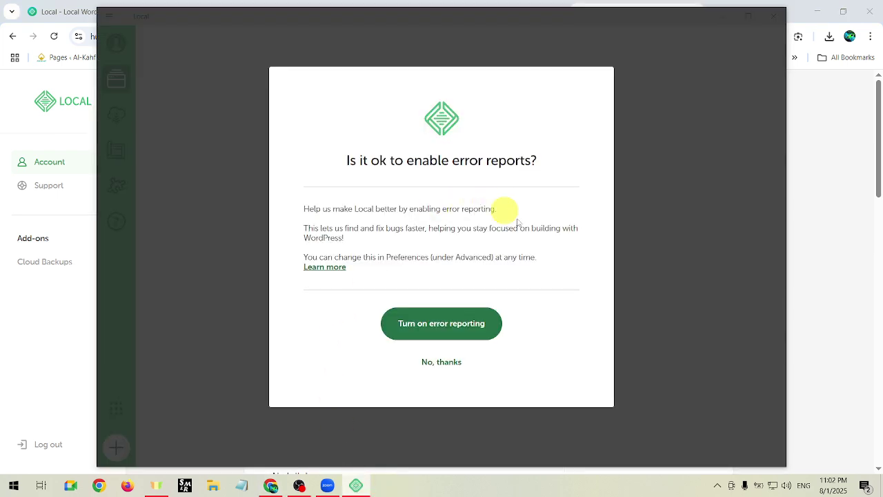
Decline both error and usage reporting, then choose 'Log in to Local' from the account menu.
click(445, 363)
click(445, 361)
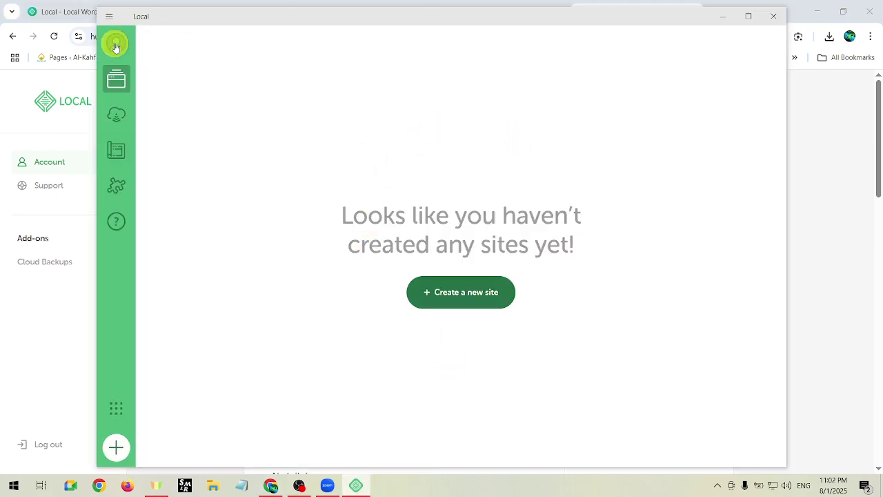
click(116, 43)
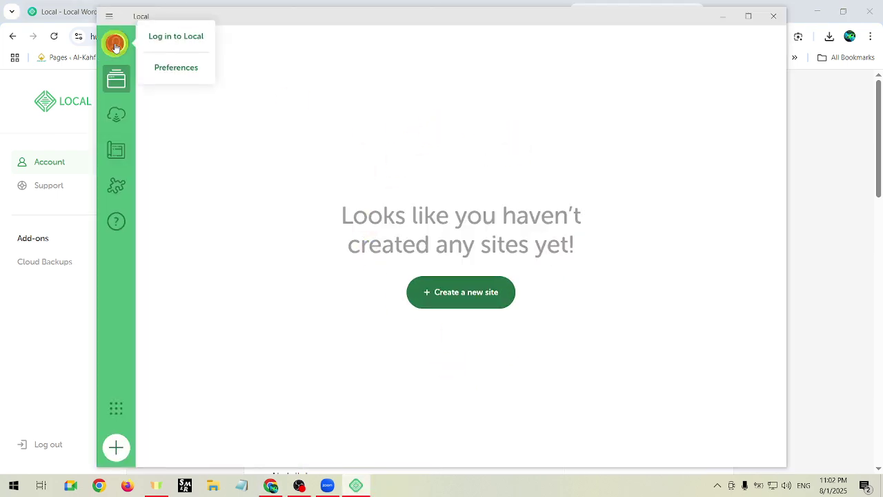
click(183, 42)
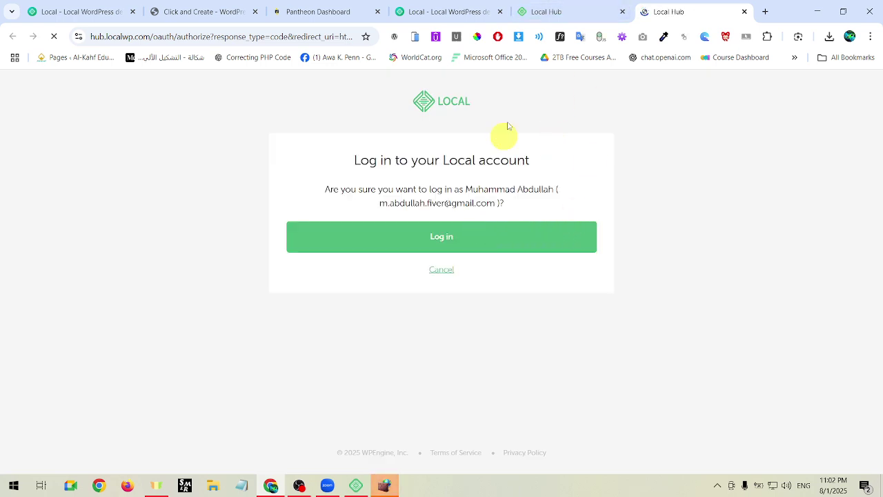
Confirm the Local Hub login and return to the now signed-in Local app.
click(578, 8)
click(651, 8)
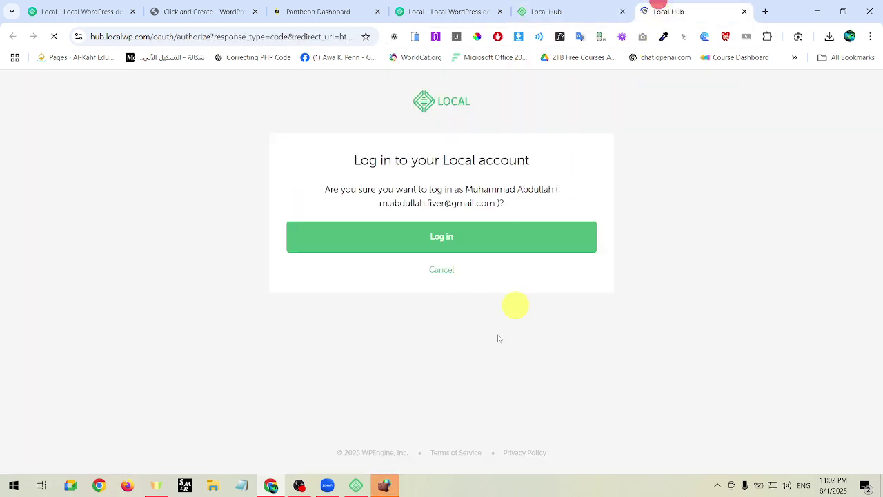
click(356, 484)
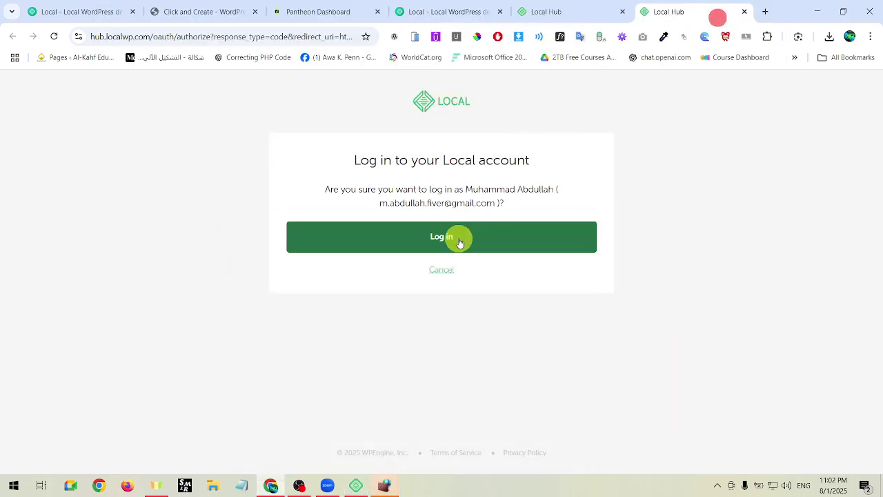
click(457, 238)
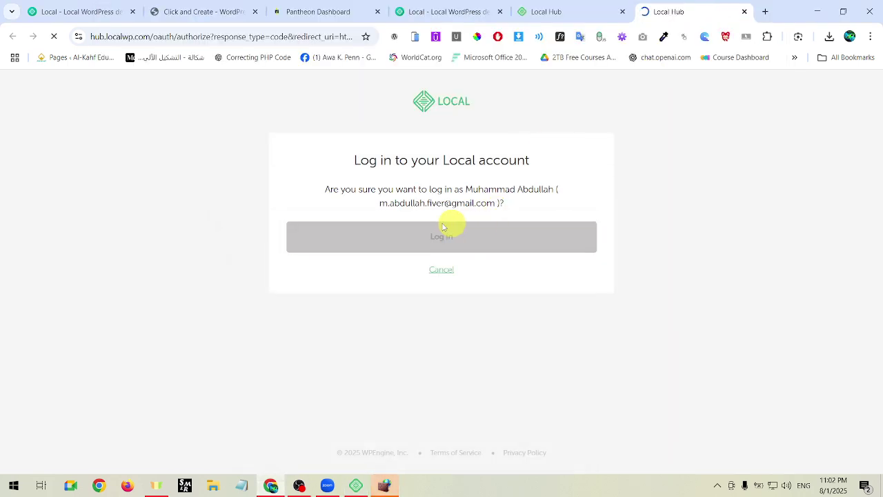
click(364, 490)
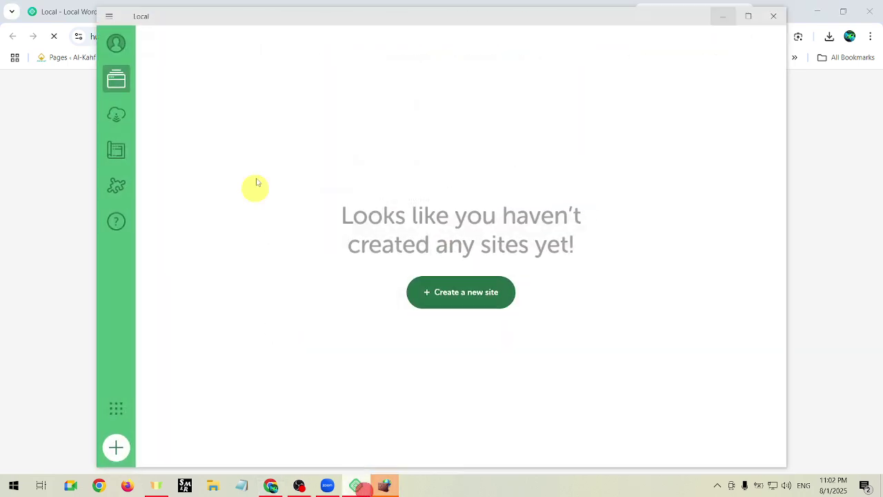
Allow Local network access through the firewall alert.
click(116, 43)
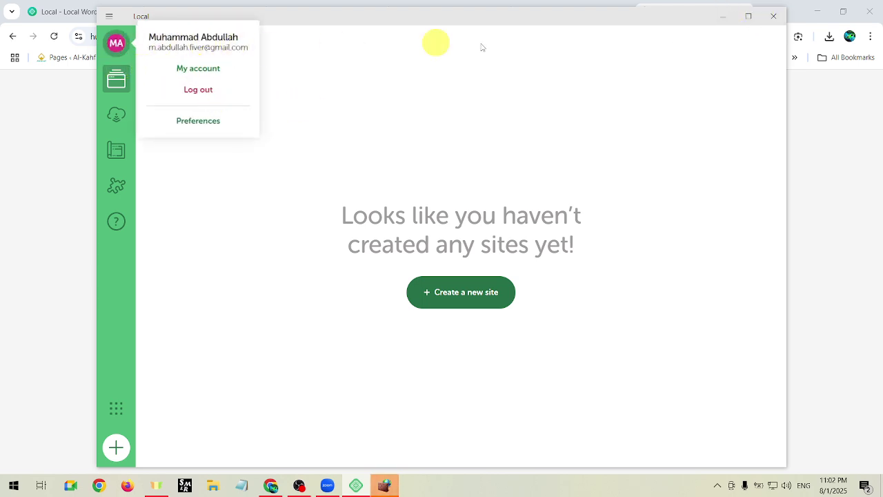
click(745, 17)
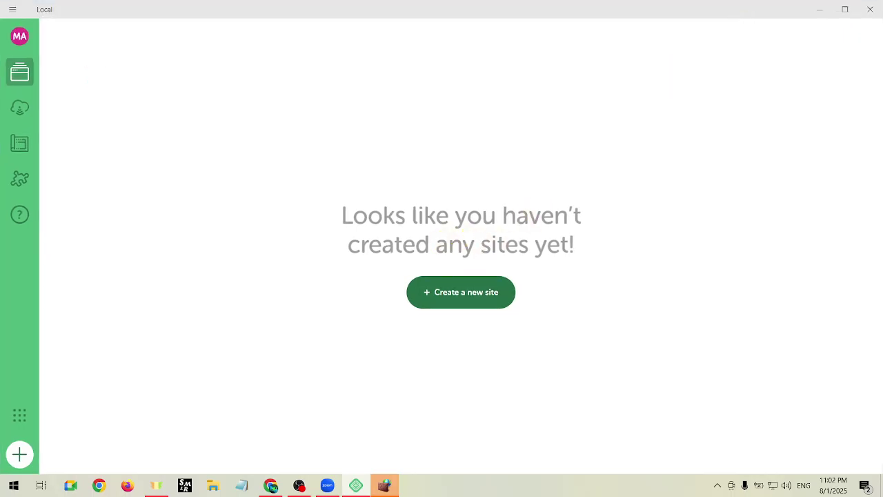
click(512, 344)
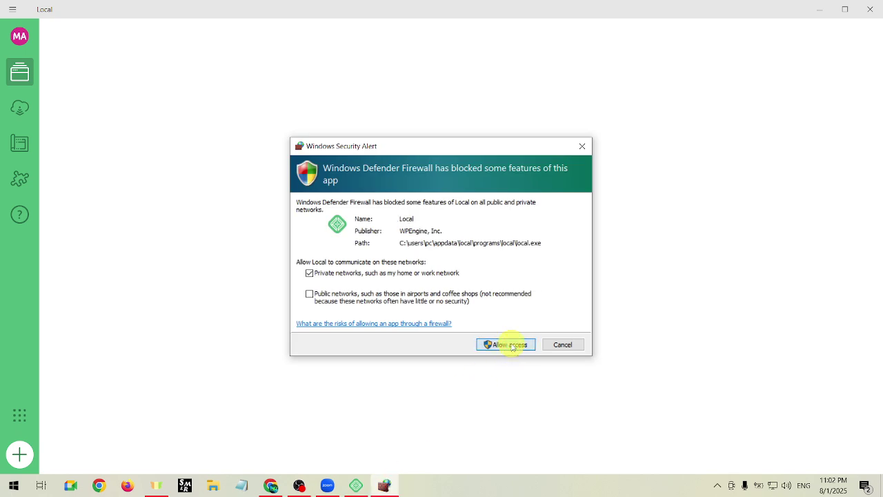
click(512, 345)
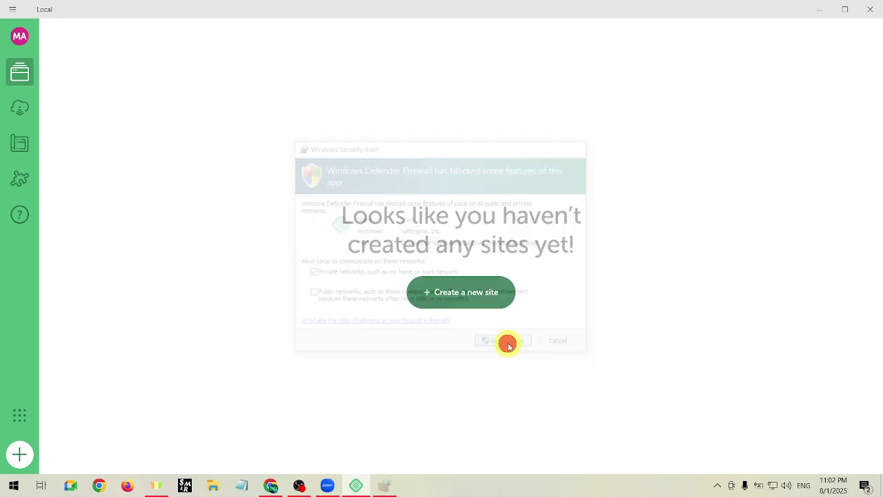
Open Local from the browser's login success page and maximize the Local window.
click(843, 9)
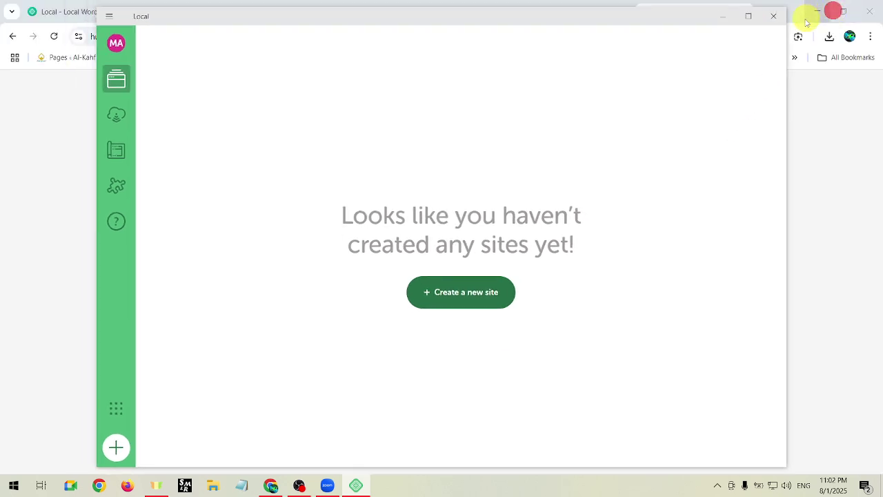
click(732, 22)
drag(681, 240, 669, 183)
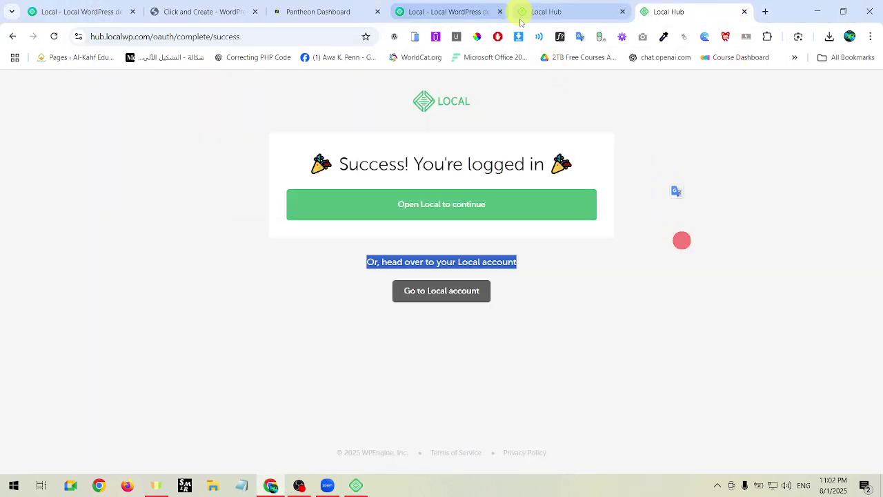
click(684, 253)
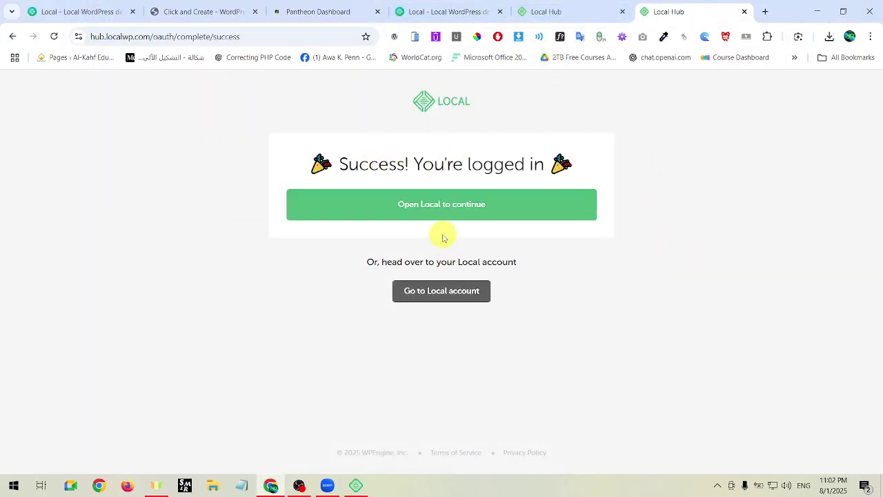
click(468, 207)
click(489, 141)
click(365, 486)
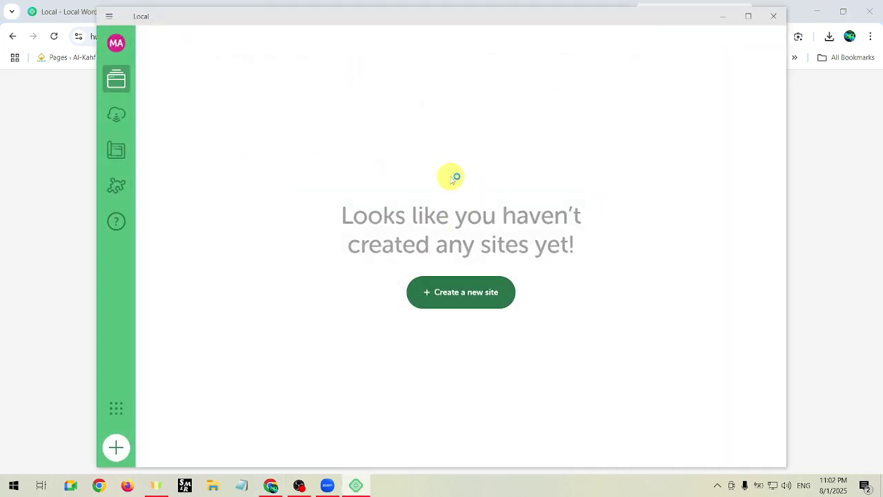
click(746, 16)
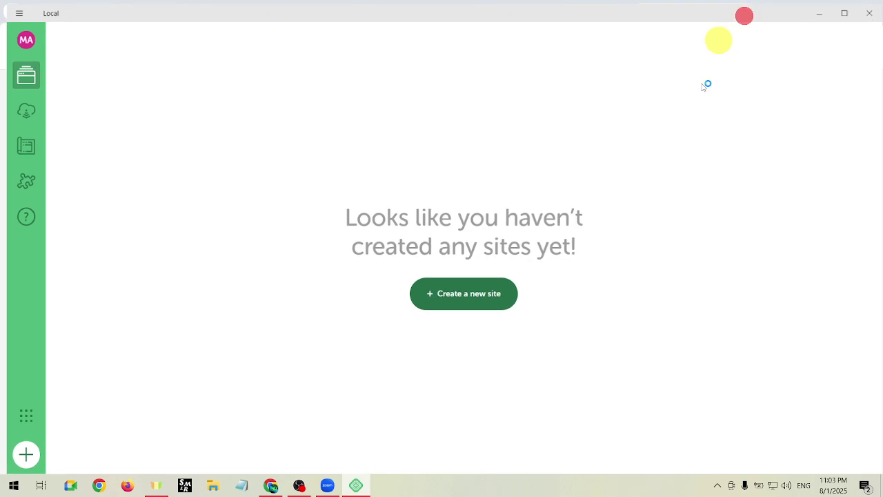
click(31, 66)
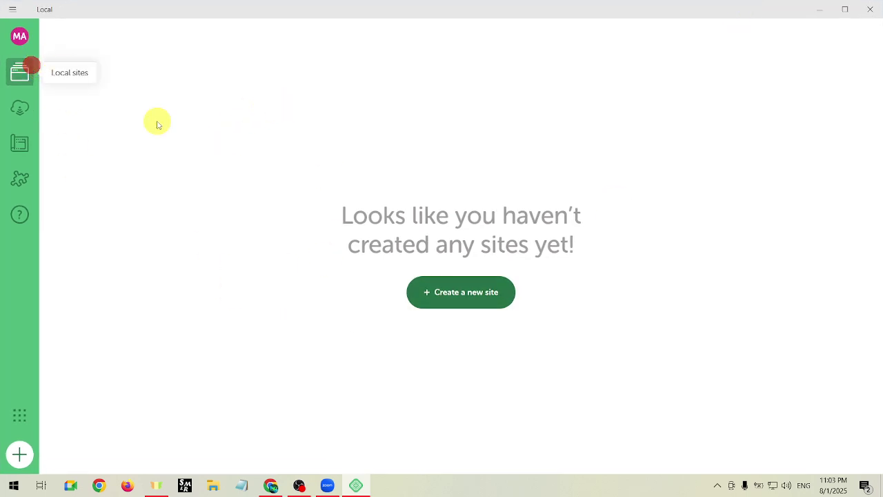
Start a new WordPress site named 'alquran' with the Preferred environment.
click(449, 300)
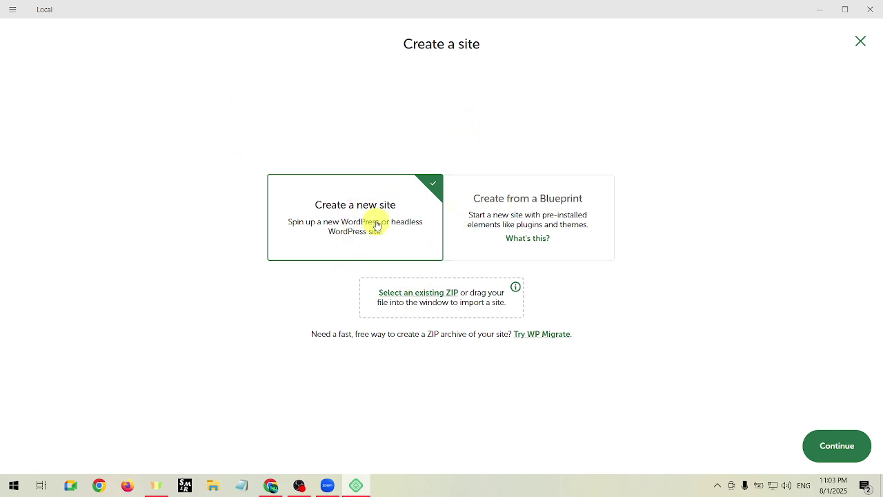
click(843, 445)
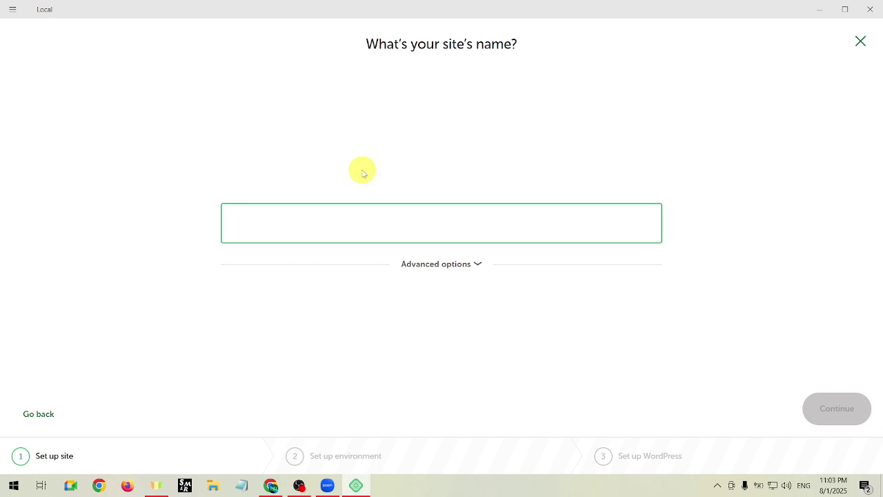
text(alquran)
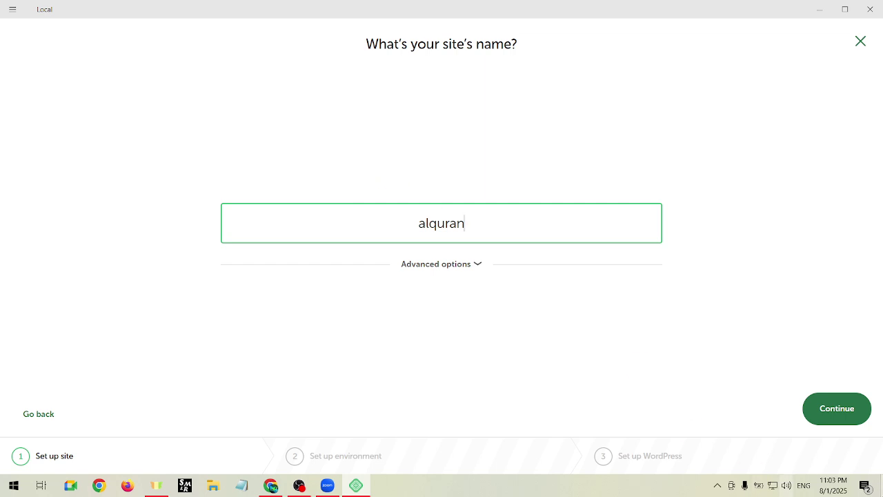
click(844, 407)
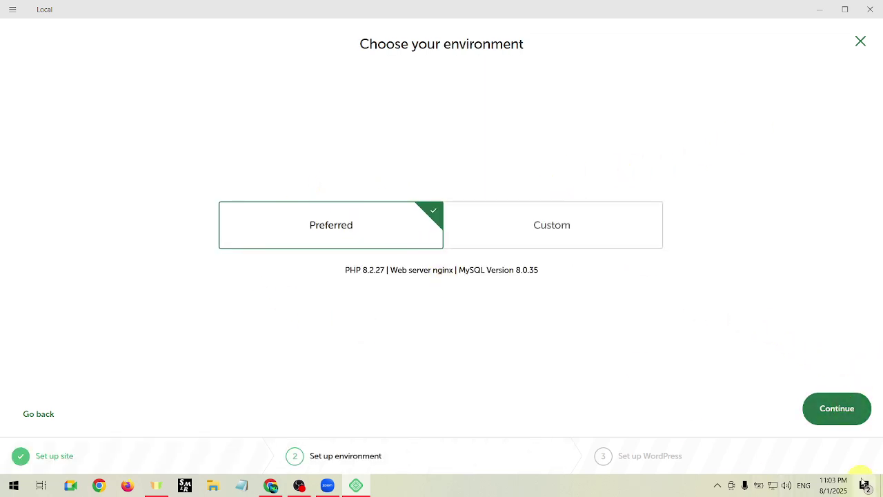
click(844, 408)
Fill in the WordPress admin username and password, then add the alquran site.
click(276, 227)
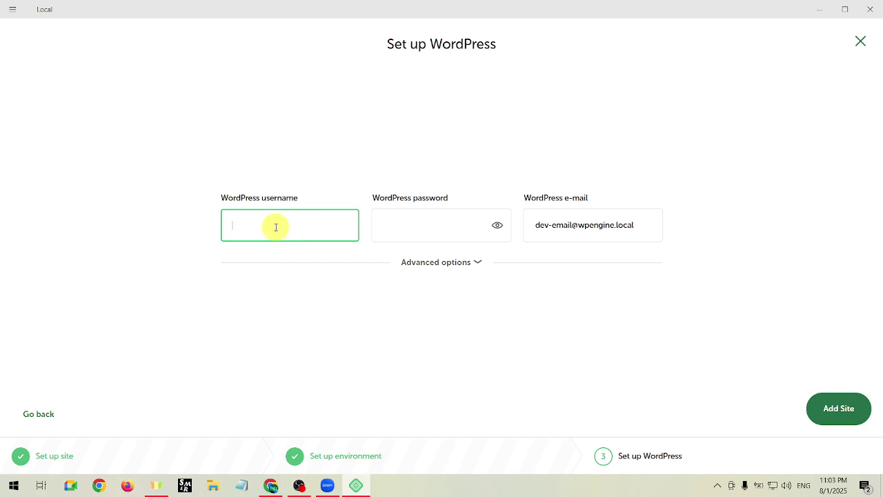
text(admin)
key(Tab)
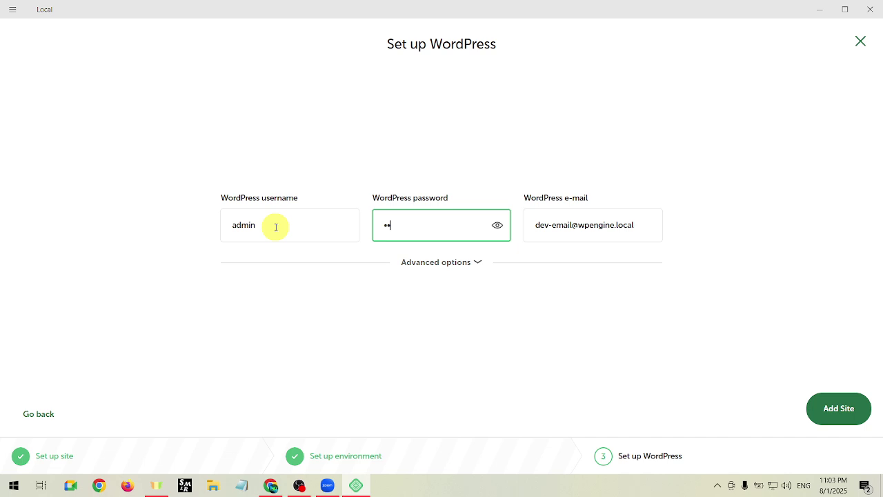
click(830, 406)
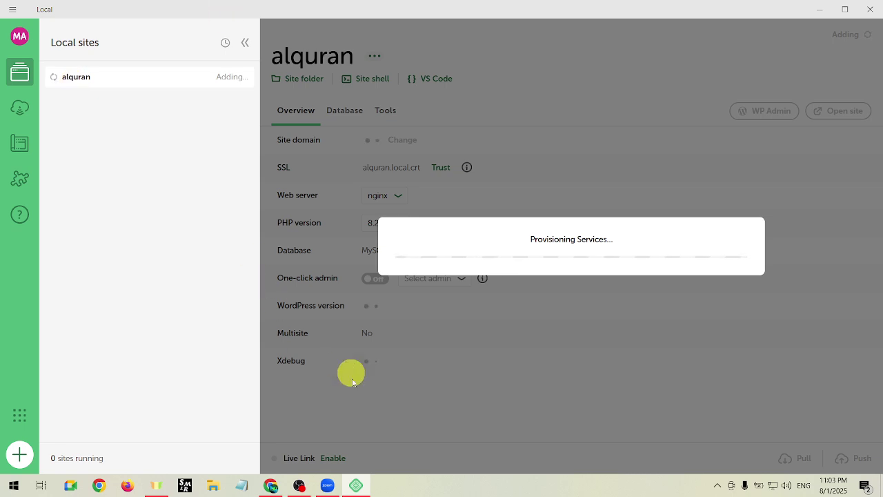
Check that Pantheon's WordPress deployment shows Complete in Chrome, then return to Local.
click(271, 485)
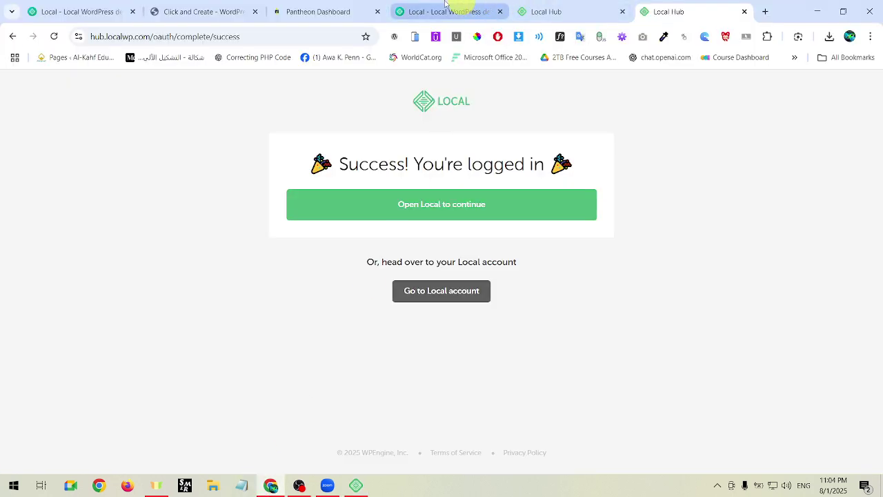
click(328, 9)
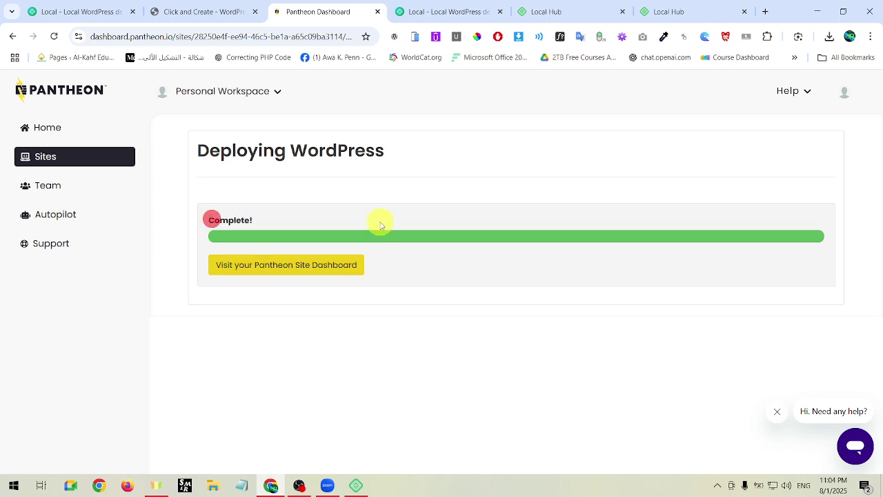
click(356, 485)
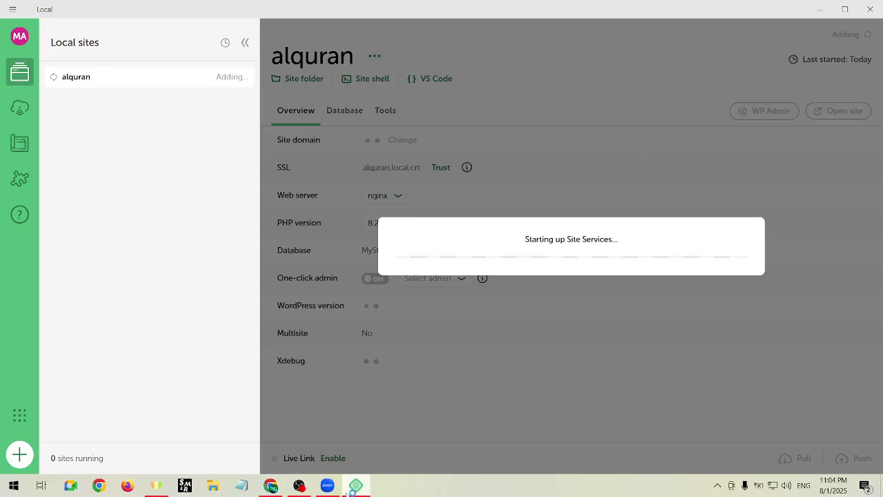
Allow mailpit.exe and nginx.exe through the Windows firewall.
click(280, 481)
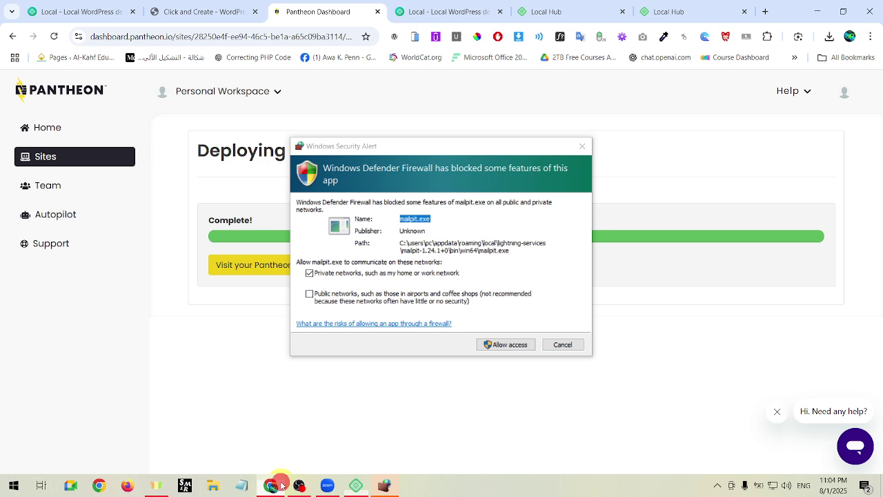
click(513, 344)
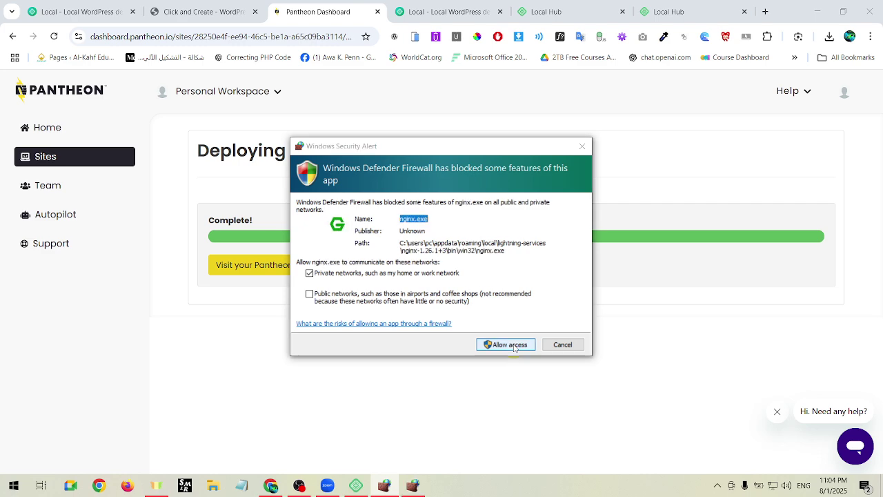
click(513, 344)
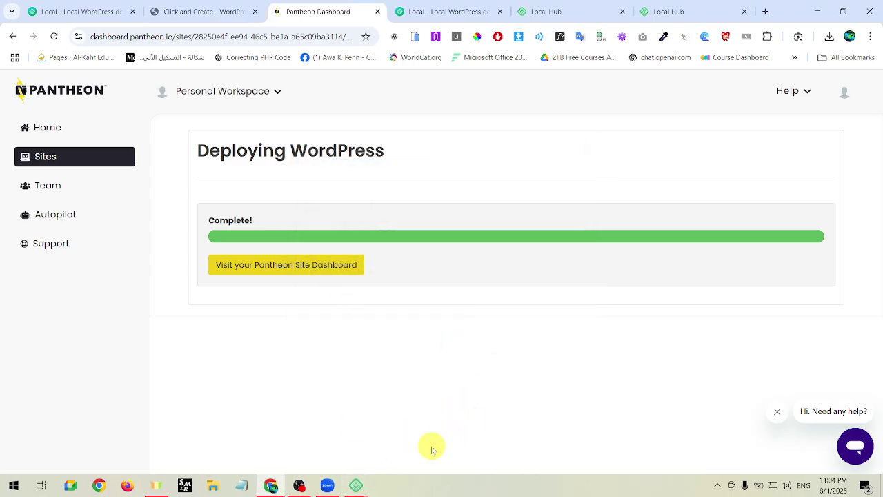
Dismiss Local's 'Could not update hosts file' error and check the alquran install progress.
mouse_move(358, 483)
click(417, 424)
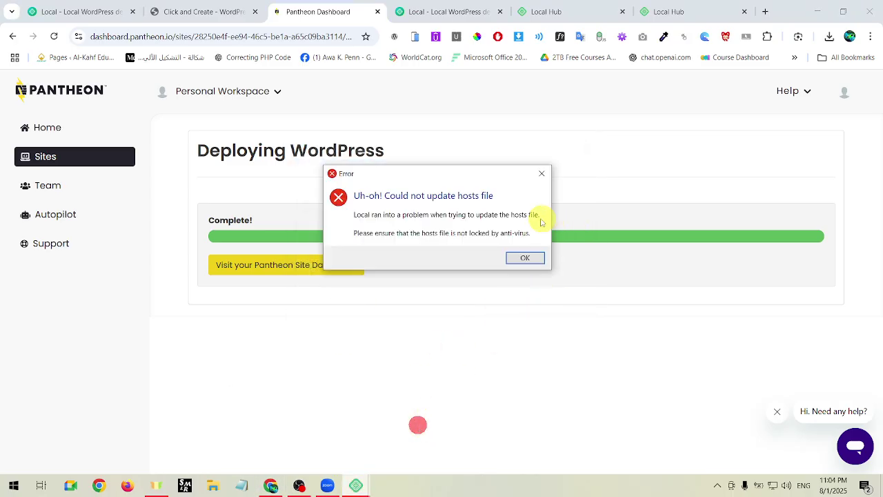
click(527, 258)
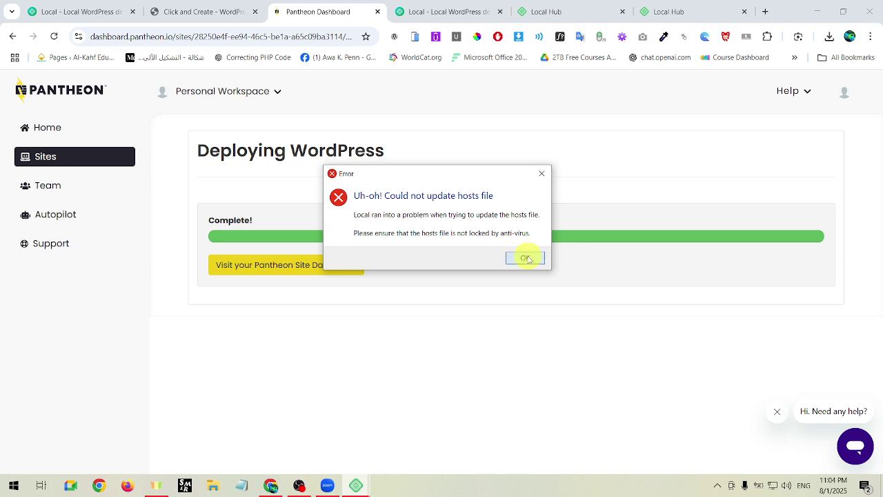
click(527, 258)
click(356, 484)
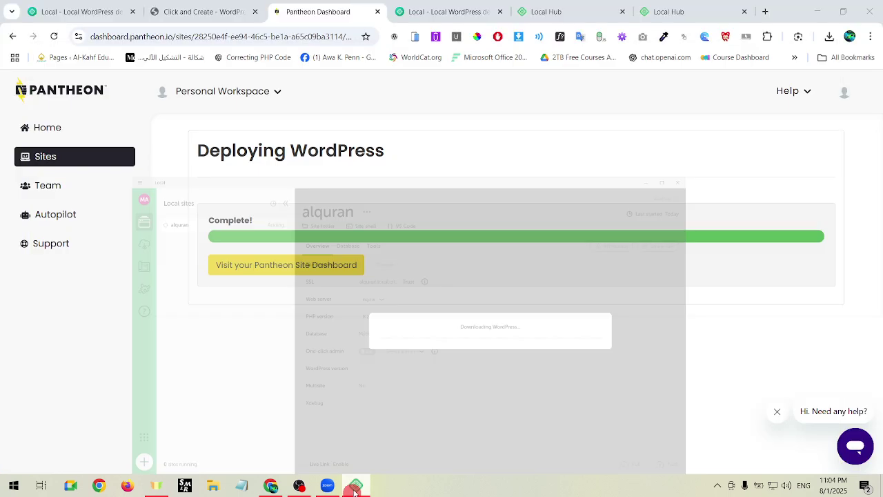
click(354, 484)
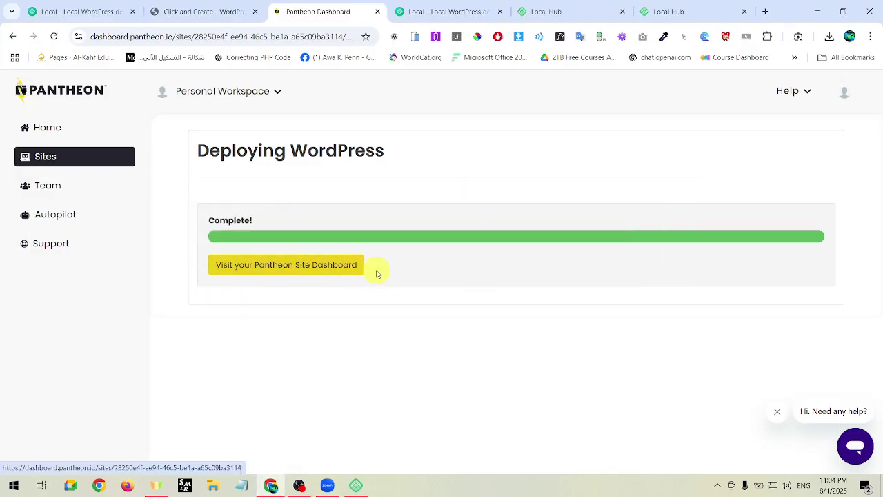
Open the Pantheon site dashboard and monitor alquran in Local until it reaches Adding WordPress.
click(335, 267)
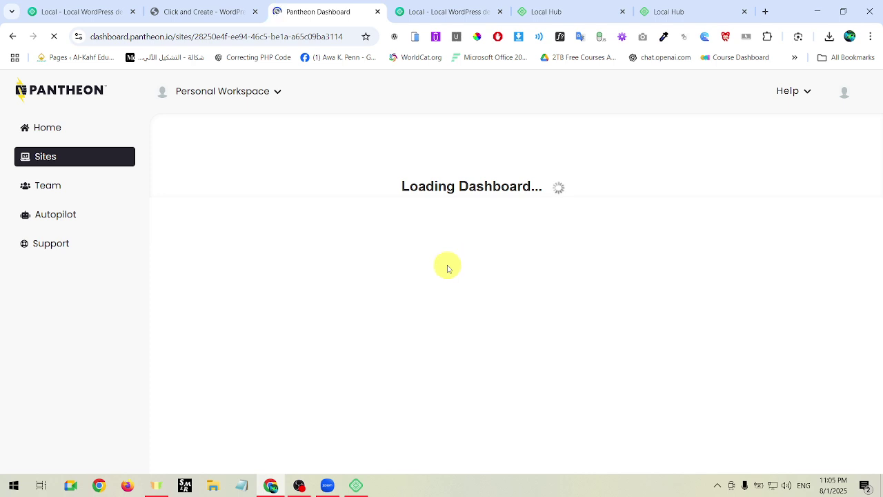
click(357, 485)
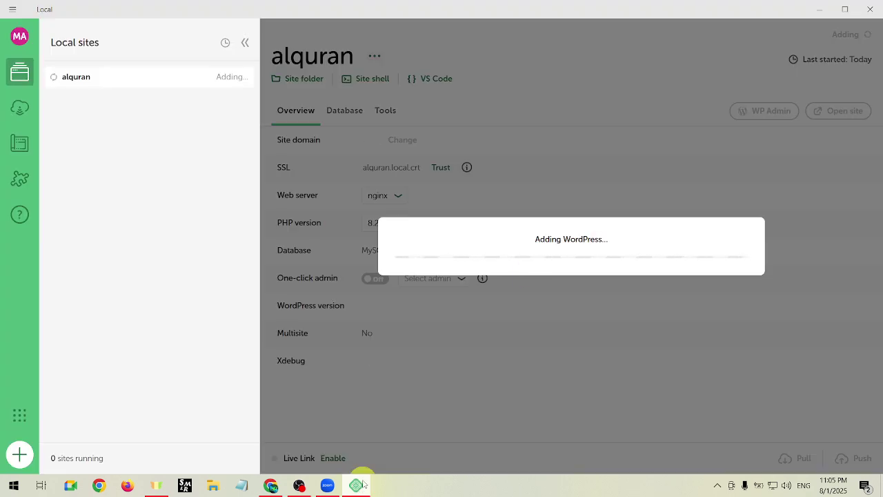
click(357, 484)
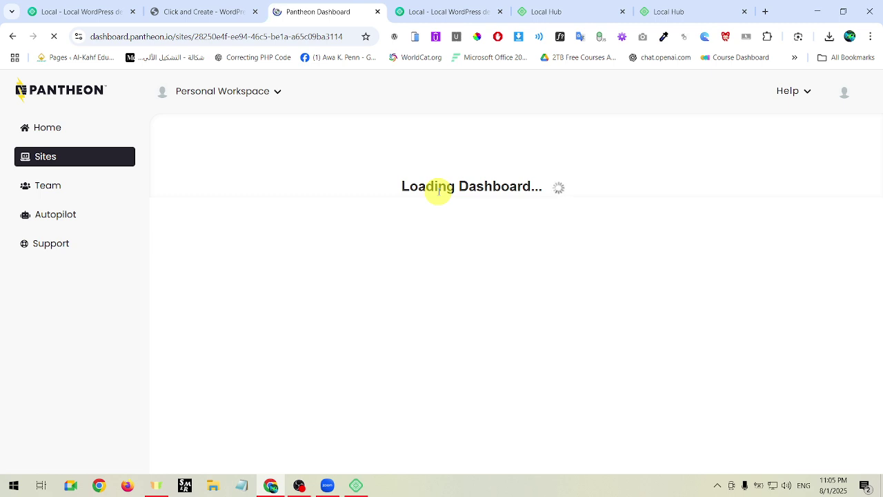
click(356, 486)
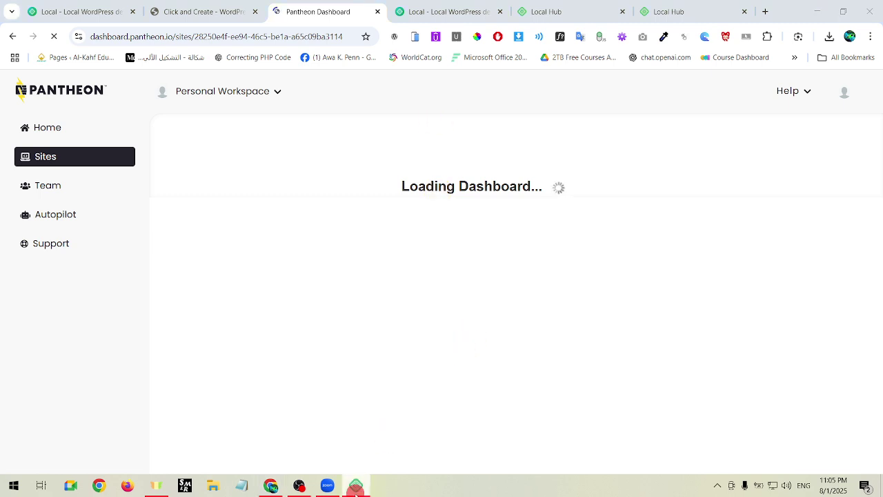
click(357, 488)
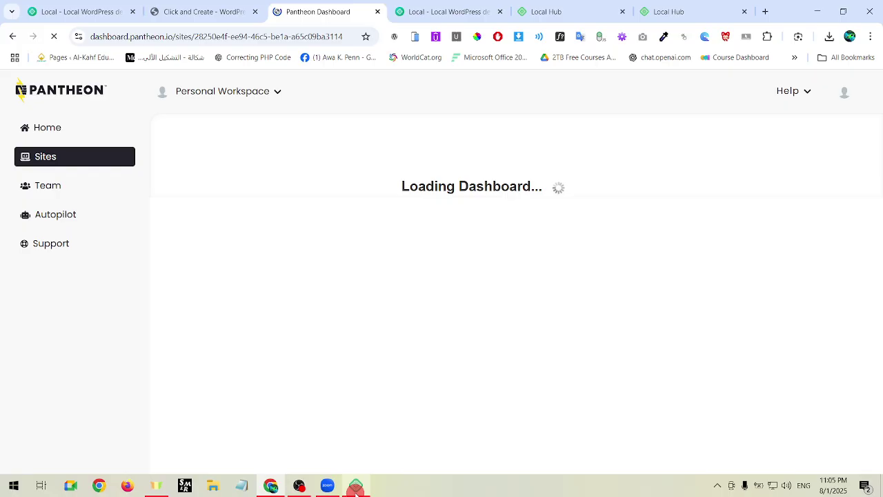
click(356, 487)
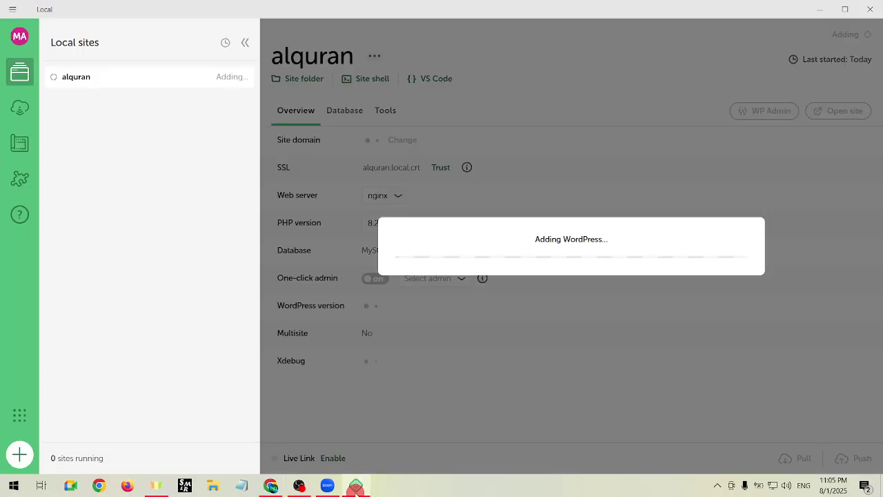
Check back and forth between the loading Pantheon page and Local's WordPress setup for alquran.
click(356, 487)
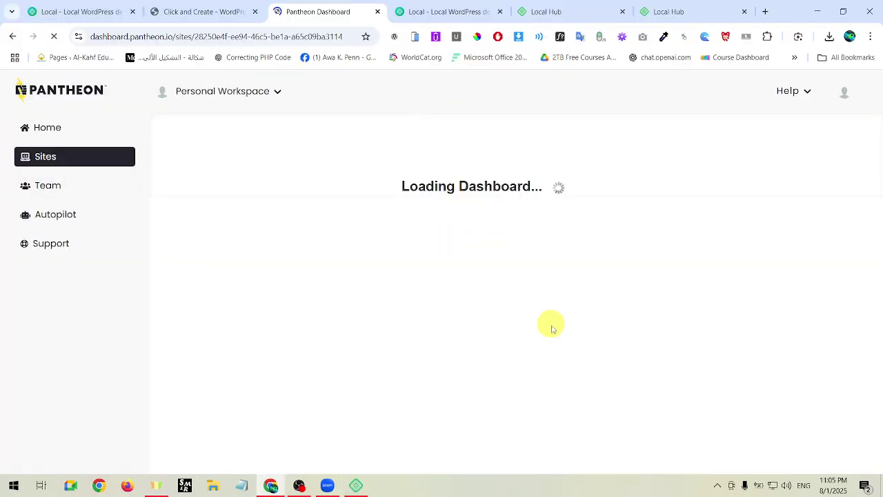
click(357, 486)
click(357, 485)
click(357, 485)
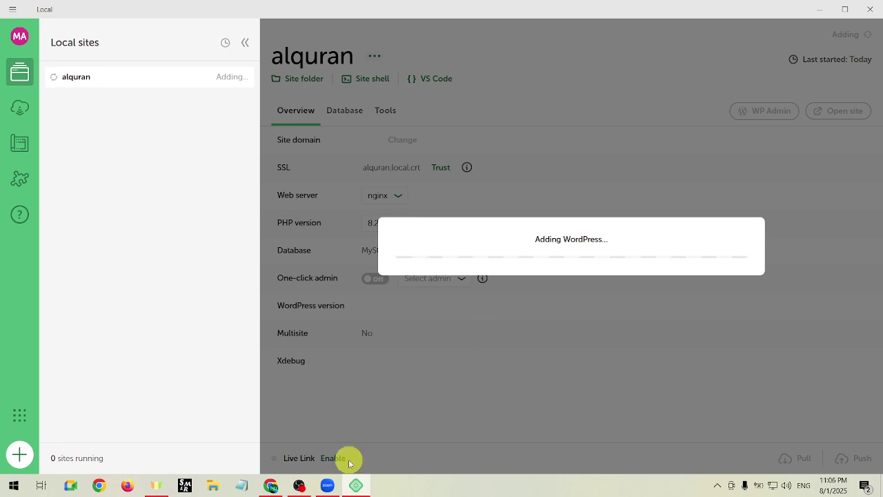
Turn off Cloudflare WARP from the system tray so the Pantheon Dev dashboard loads.
click(271, 485)
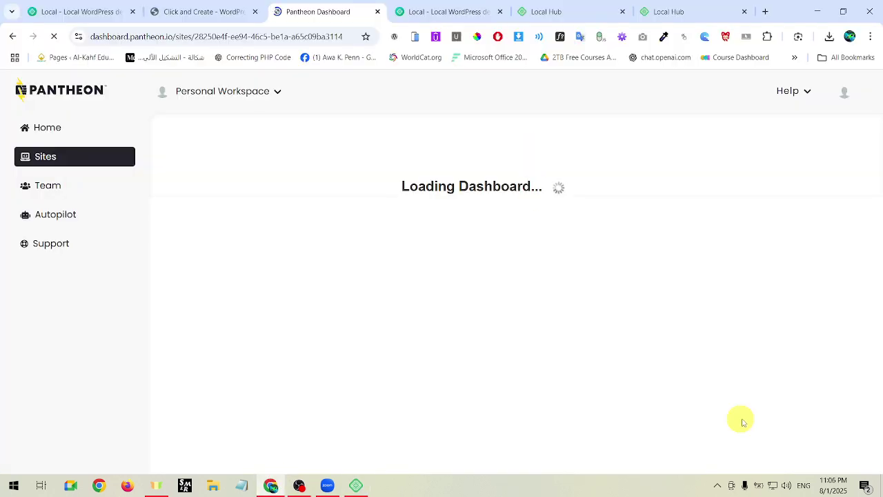
click(717, 485)
click(738, 439)
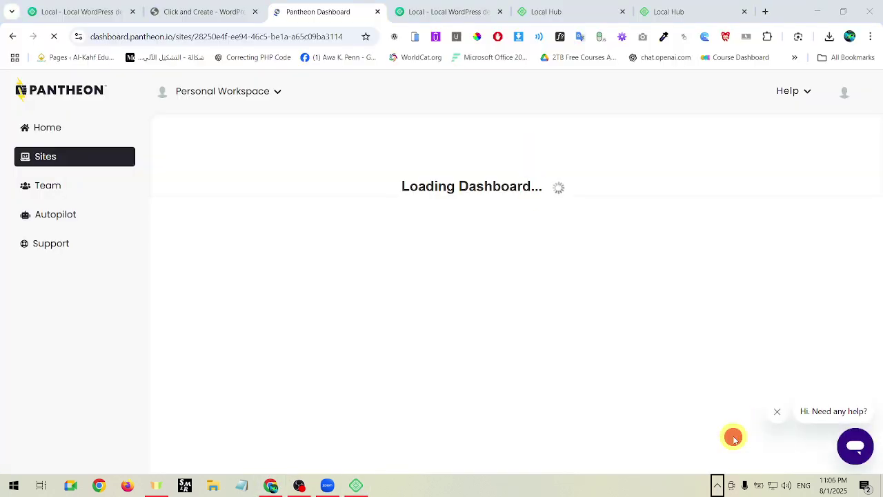
click(712, 289)
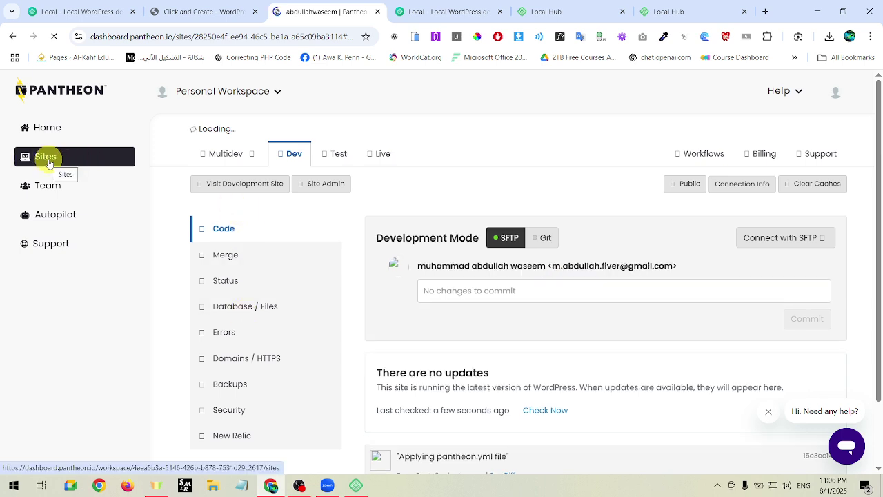
Check alquran's progress in Local, then open the sandbox site's Pantheon dashboard.
click(357, 485)
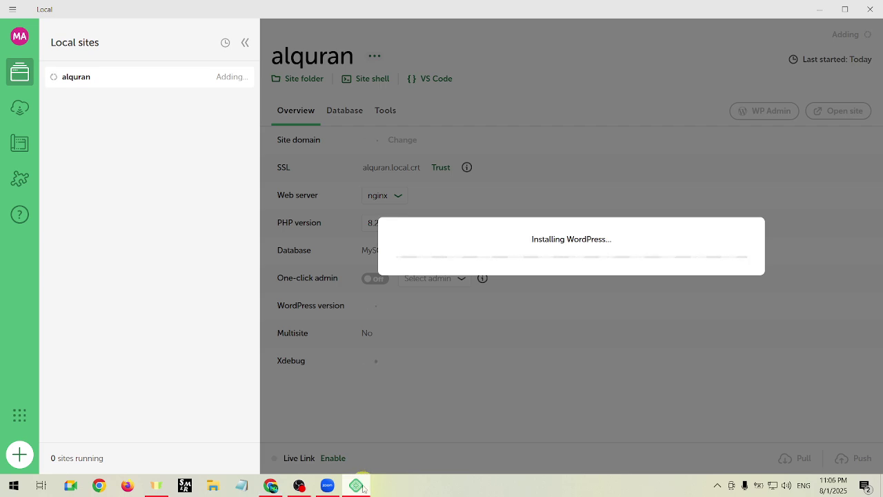
click(357, 486)
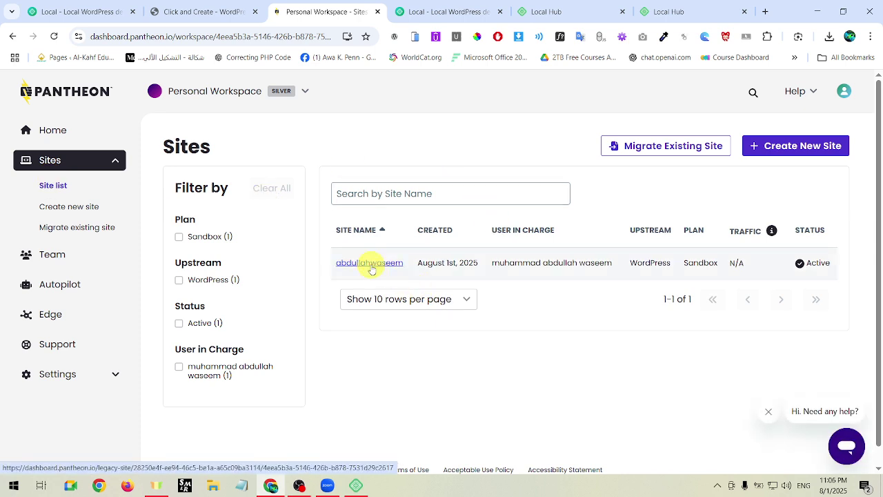
click(369, 265)
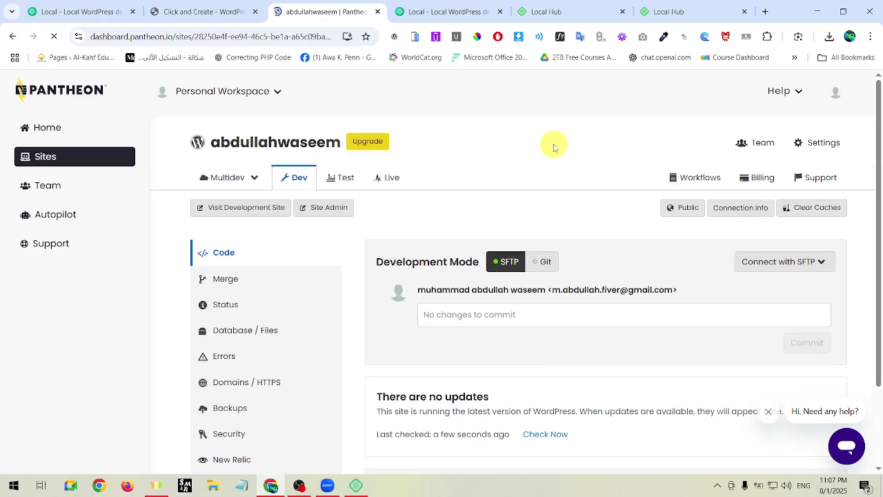
scroll(580, 276, down, 2)
scroll(581, 275, up, 1)
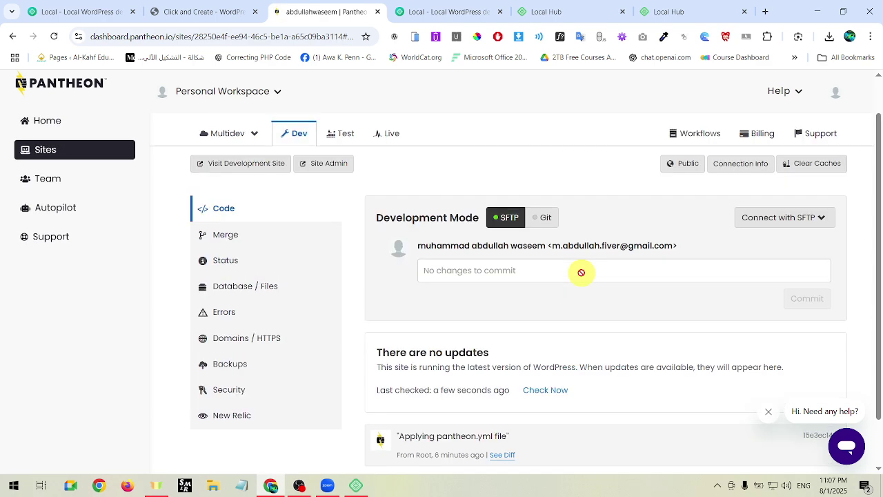
scroll(581, 272, down, 1)
scroll(625, 320, up, 2)
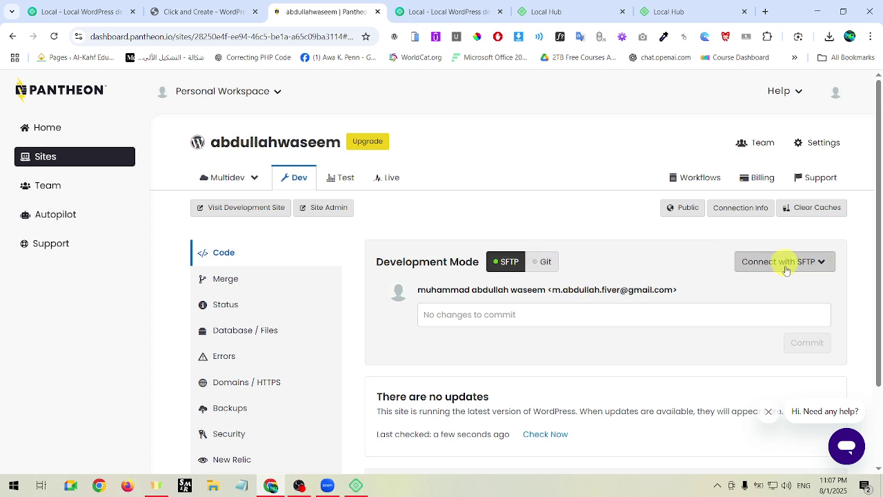
Open the Dev site in a new tab and get past the sandbox notice.
click(687, 209)
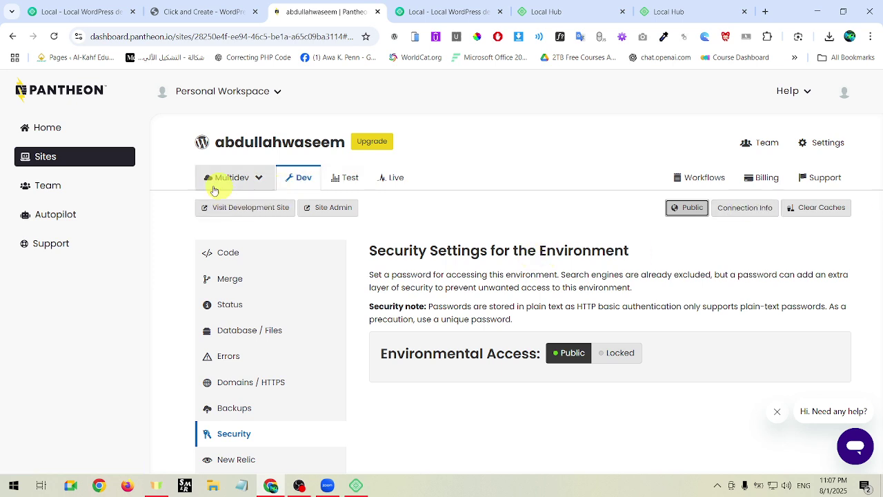
click(265, 216)
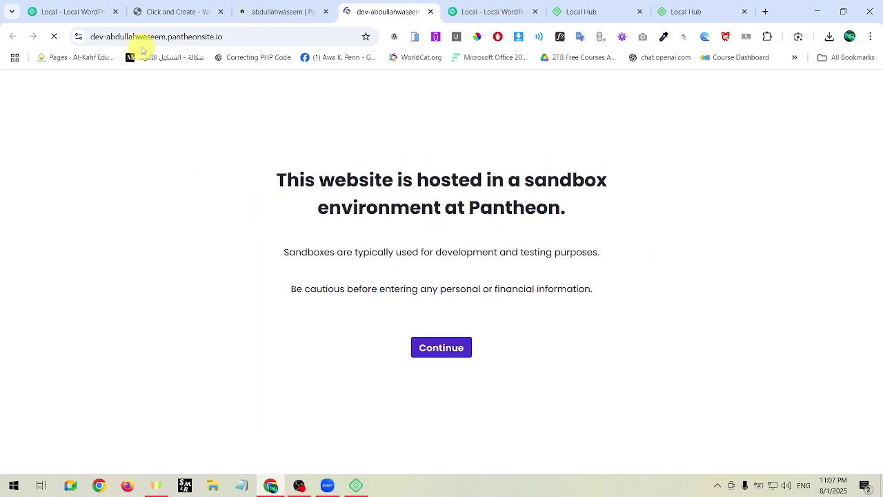
drag(91, 36, 240, 35)
click(236, 34)
click(279, 12)
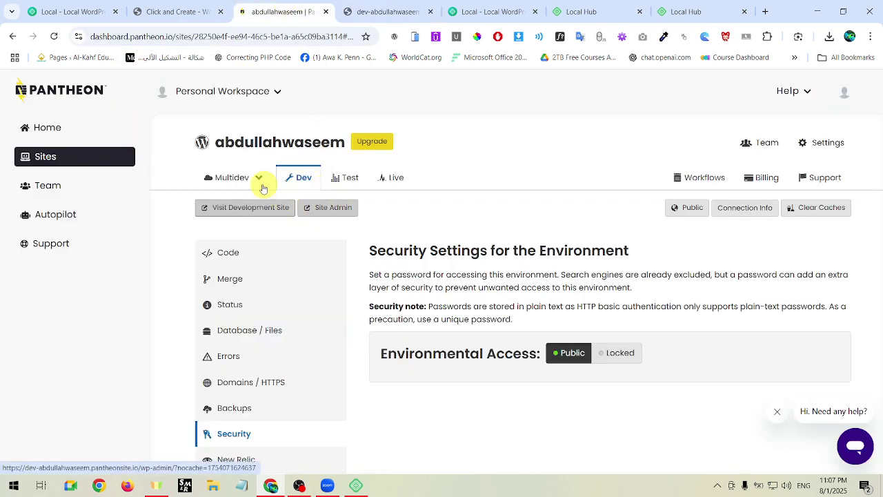
click(381, 8)
click(458, 357)
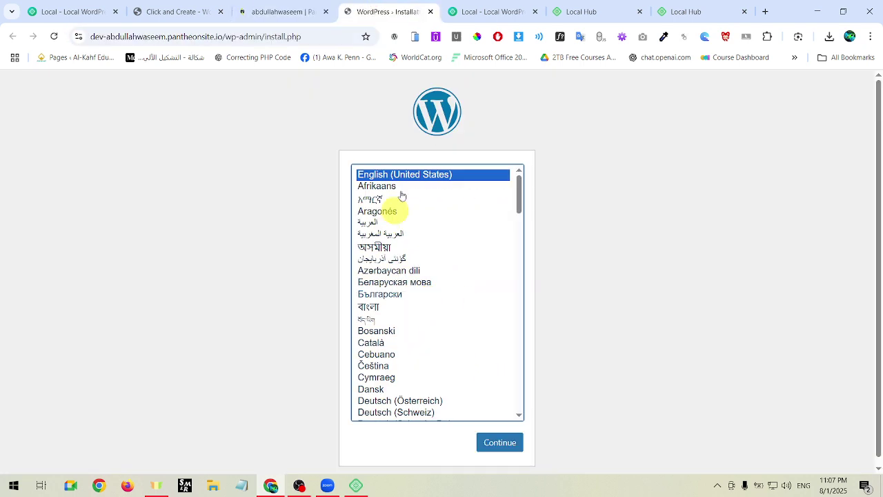
Keep English, then enter site title 'alquran academy' and username 'admin'.
scroll(552, 290, down, 1)
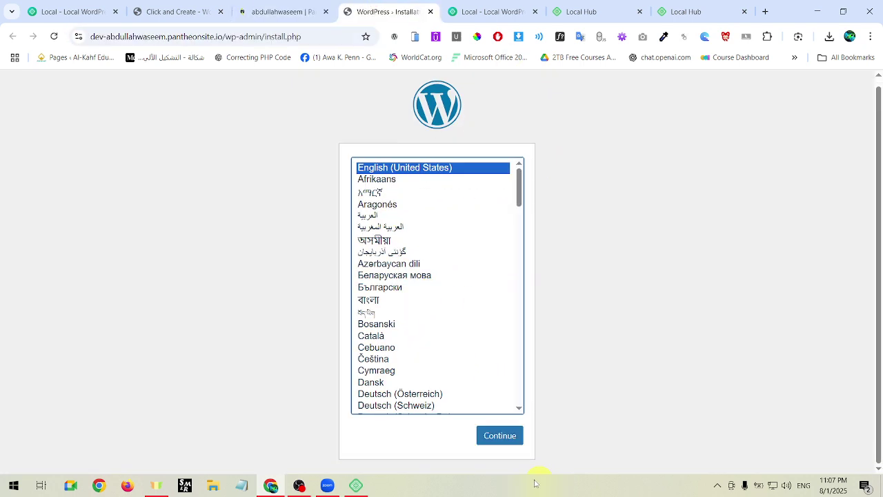
click(499, 439)
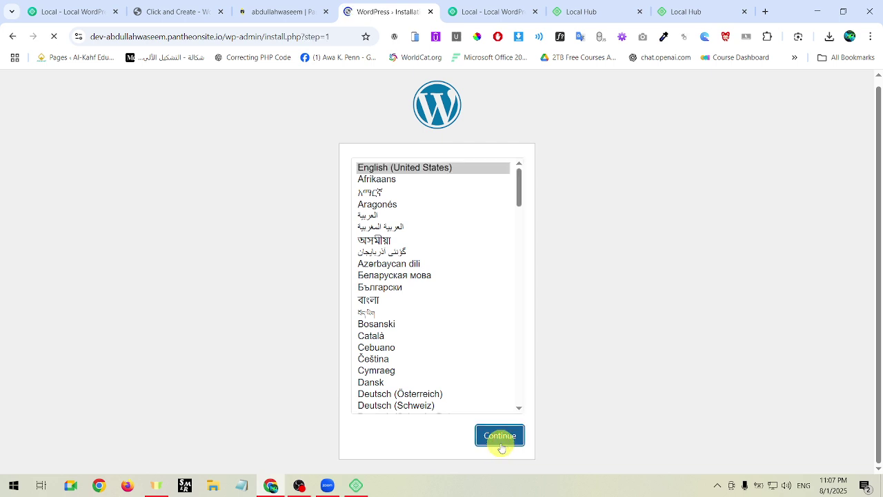
scroll(357, 249, down, 1)
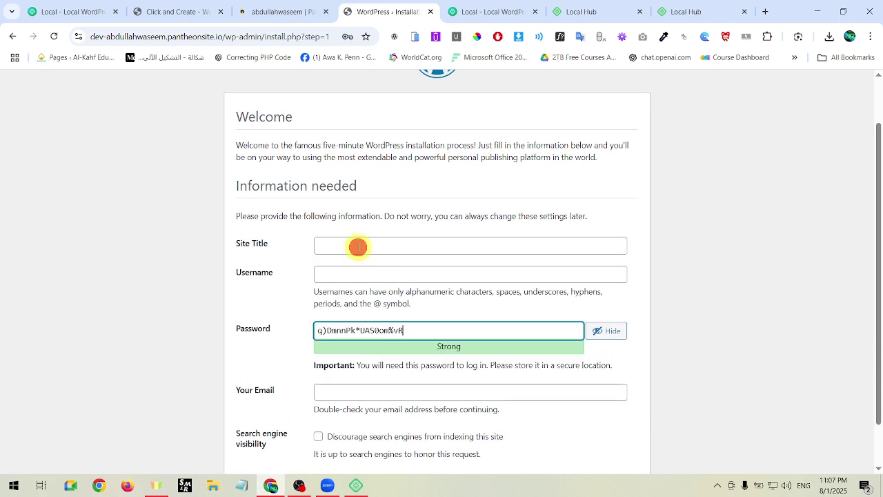
click(358, 247)
text(alquran academy)
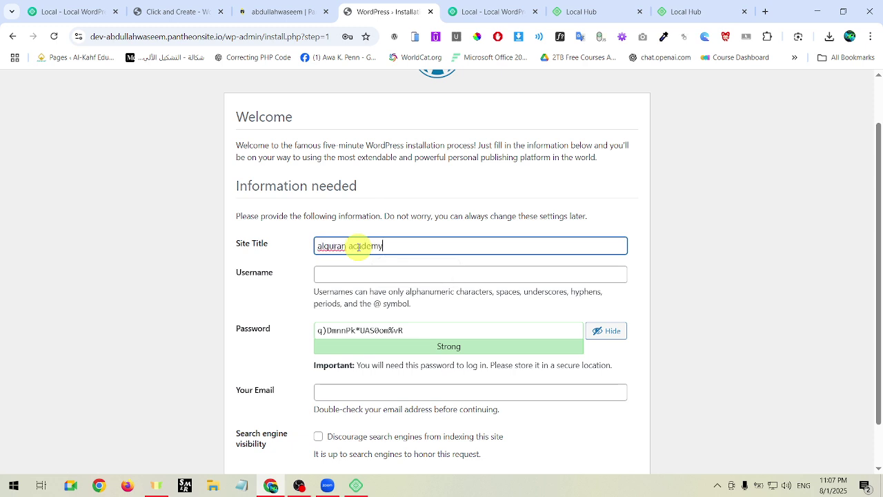
key(Tab)
text(admin)
key(Tab)
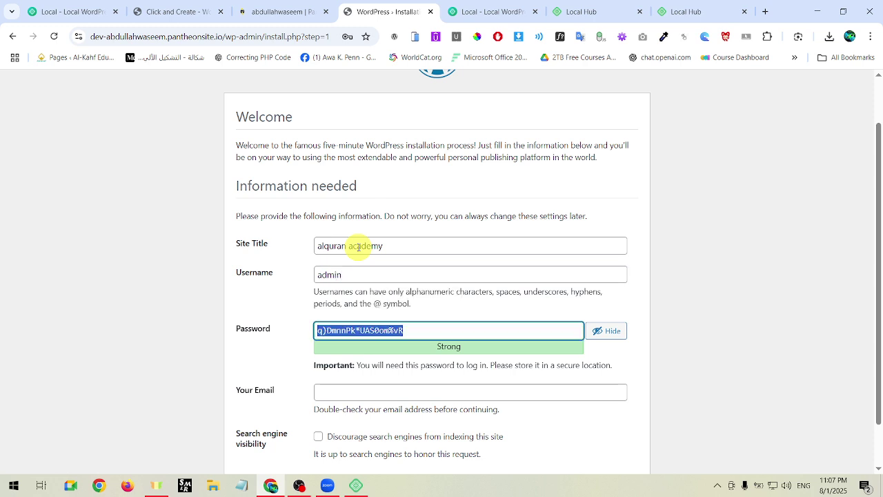
Set a short password, confirm weak password, add the admin e-mail, discourage search indexing, and install.
click(592, 331)
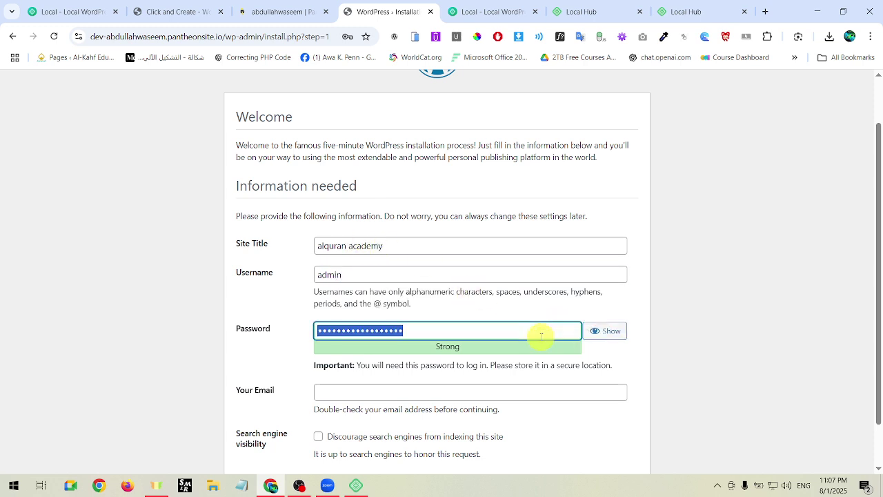
key(ctrl+a)
text(••)
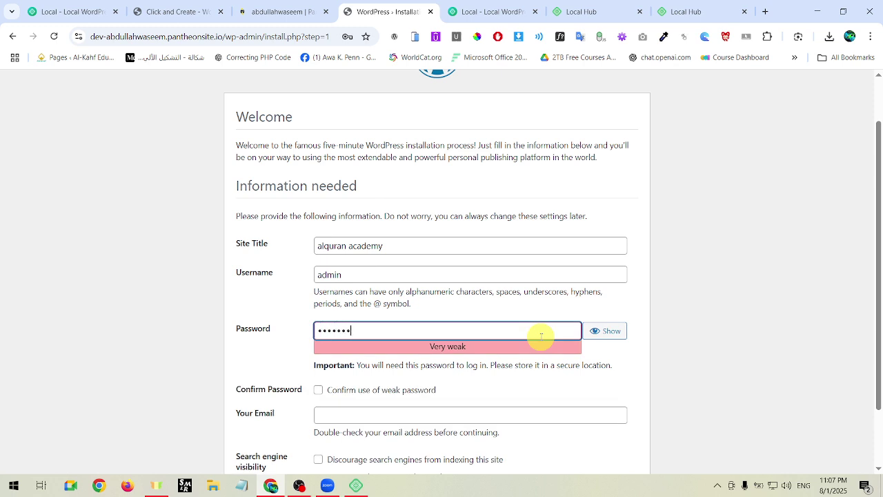
scroll(575, 256, down, 1)
click(329, 389)
click(333, 409)
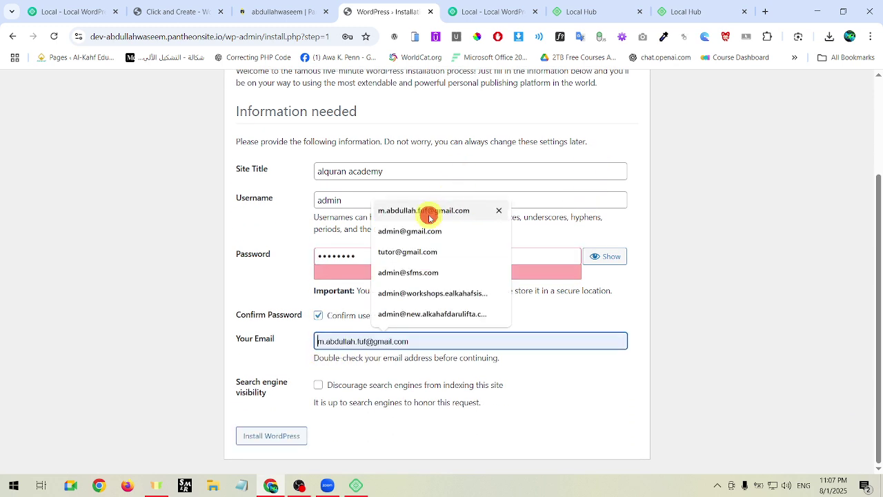
click(429, 213)
click(317, 389)
click(268, 438)
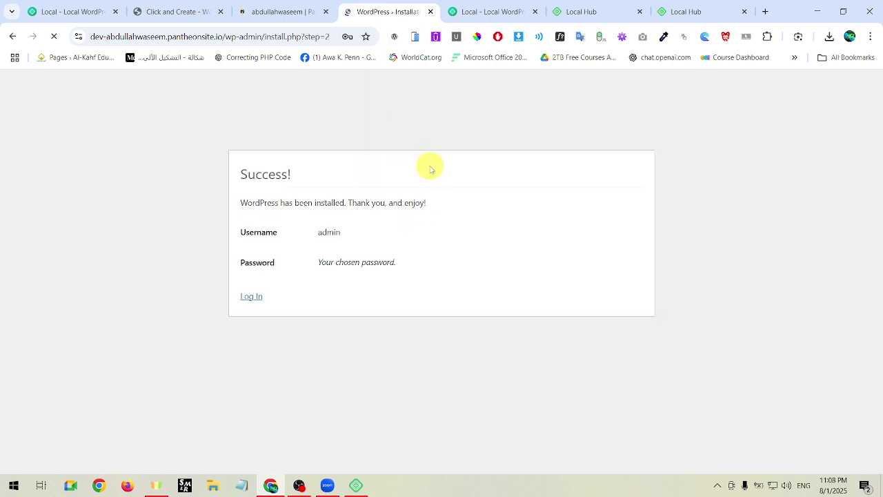
Decline Chrome's offers to save the password and dismiss its password warning.
click(349, 213)
click(538, 197)
click(348, 211)
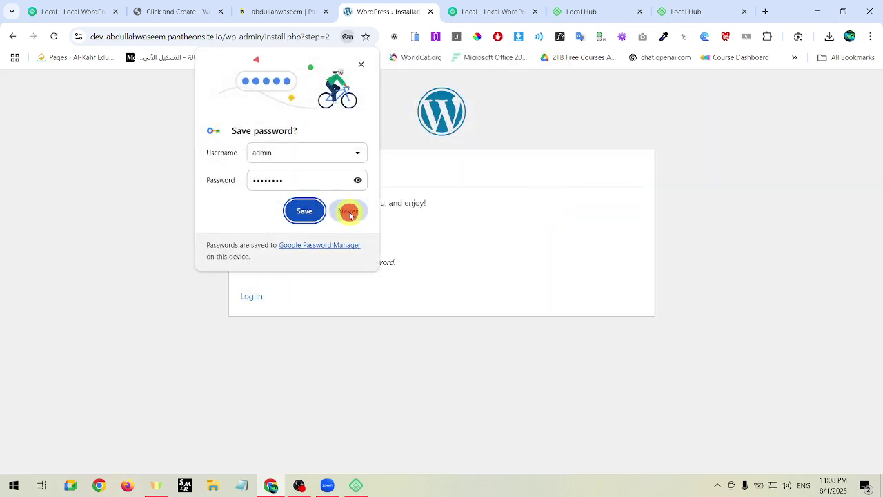
Log in as admin with the saved username and dismiss the change-password warning.
click(250, 295)
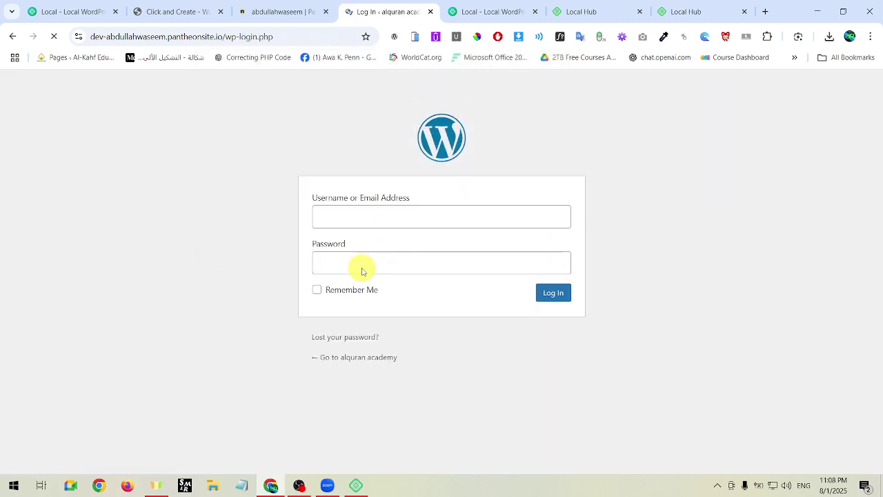
click(390, 260)
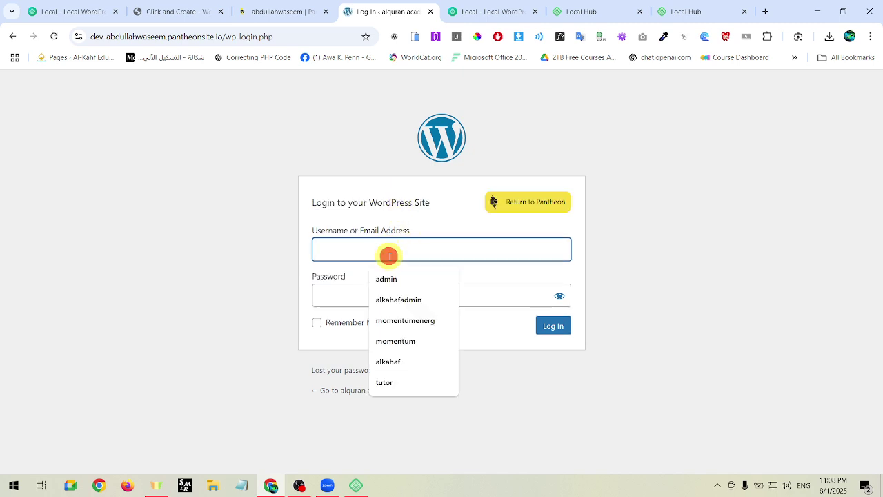
click(385, 278)
click(367, 297)
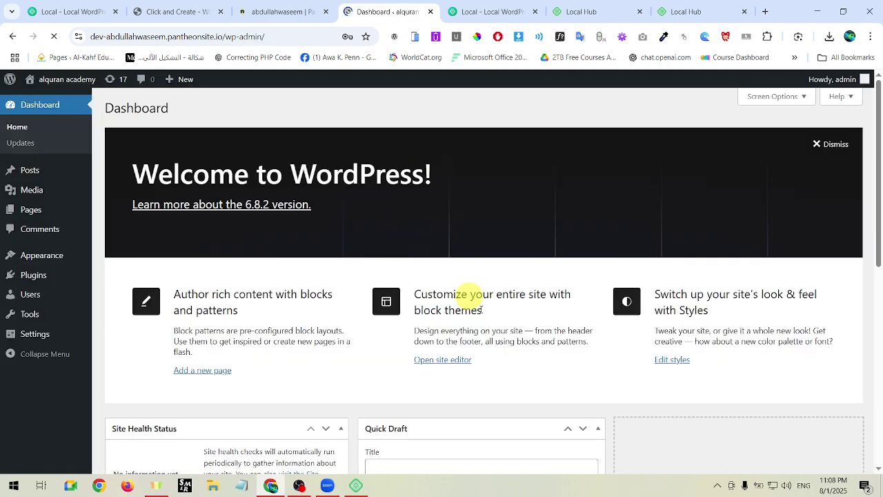
scroll(611, 331, down, 3)
click(539, 198)
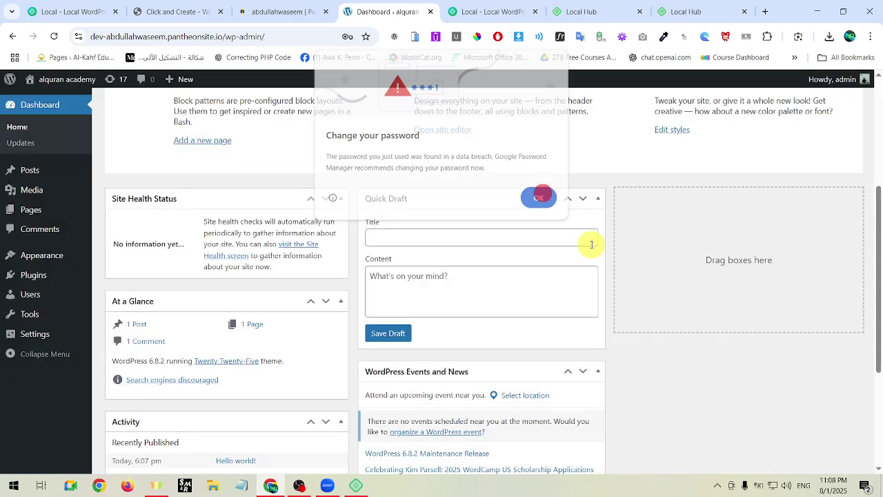
scroll(502, 262, up, 3)
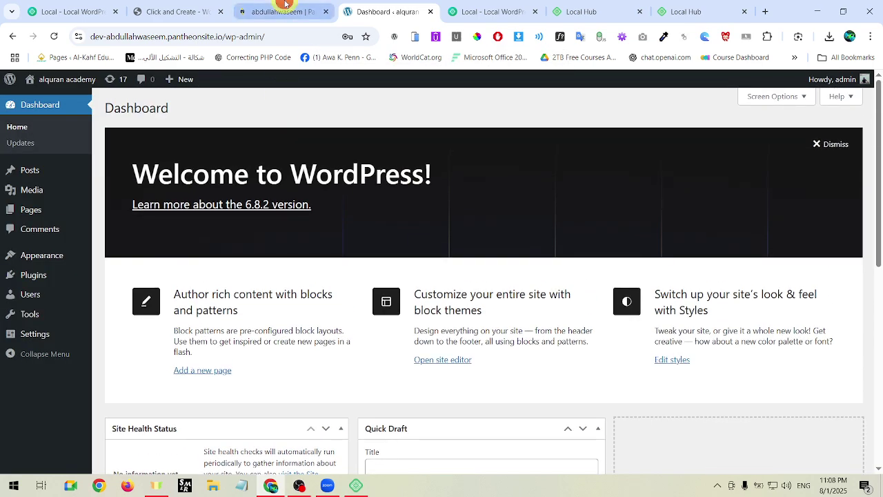
click(285, 8)
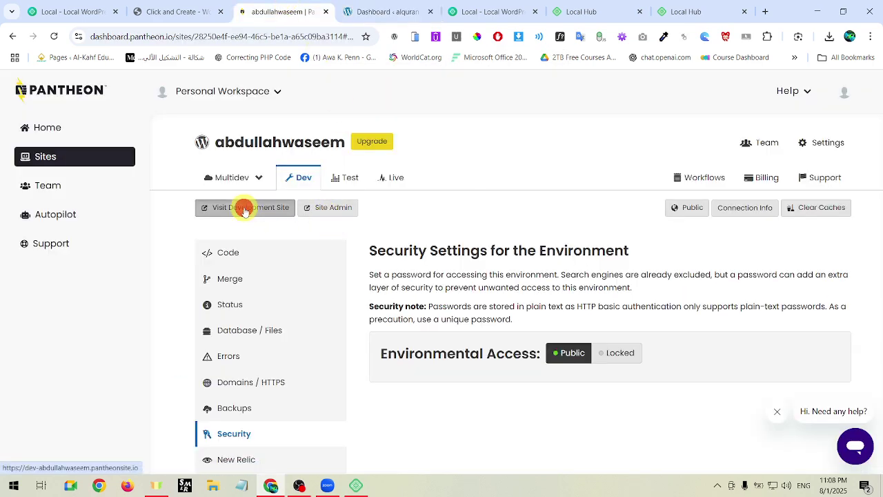
Open the Dev site's alquran academy blog and its WordPress admin in new tabs.
click(244, 209)
scroll(523, 135, down, 4)
scroll(557, 319, up, 4)
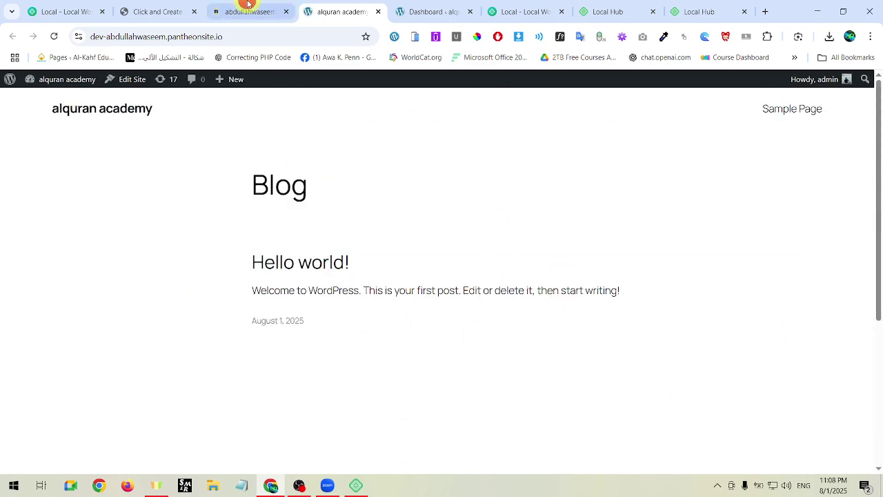
click(248, 3)
click(301, 209)
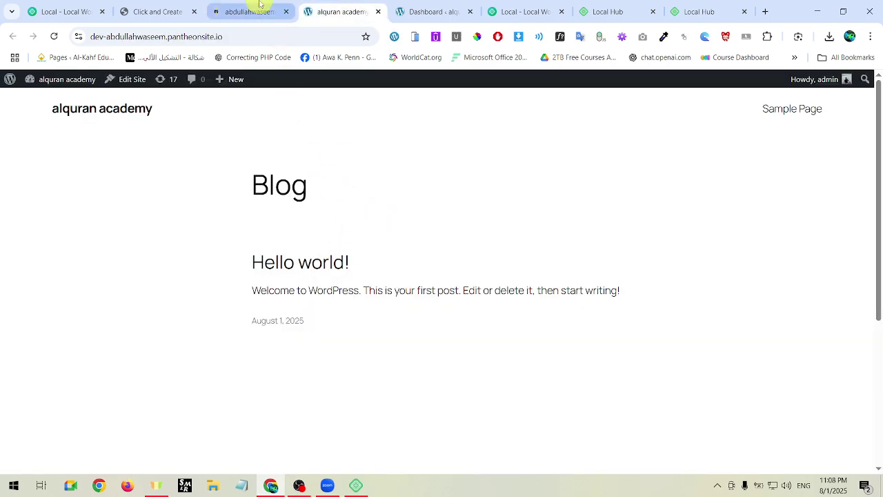
click(255, 7)
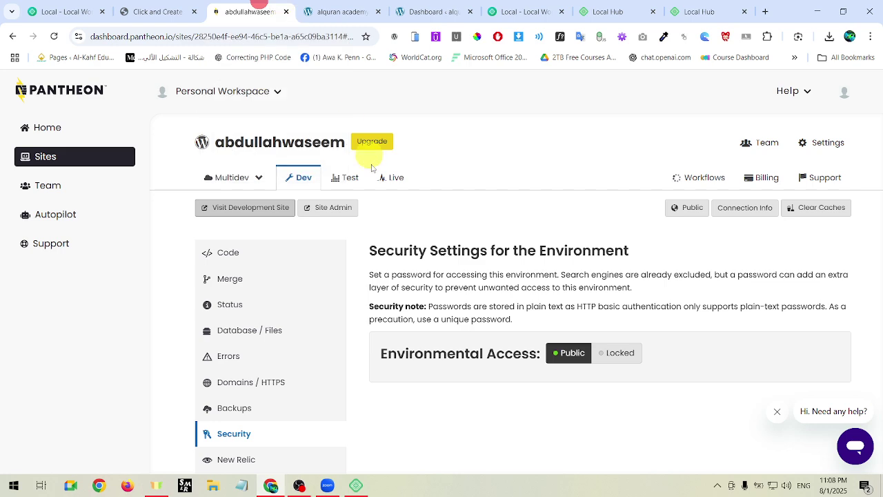
click(326, 220)
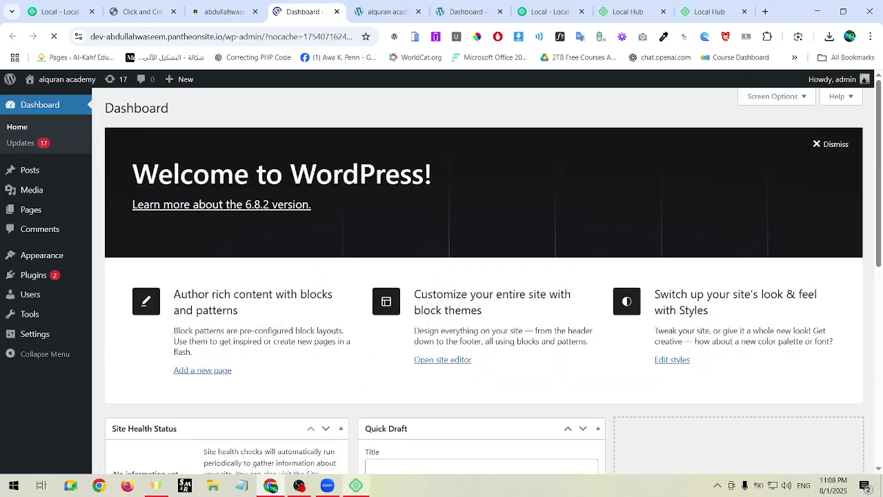
click(355, 486)
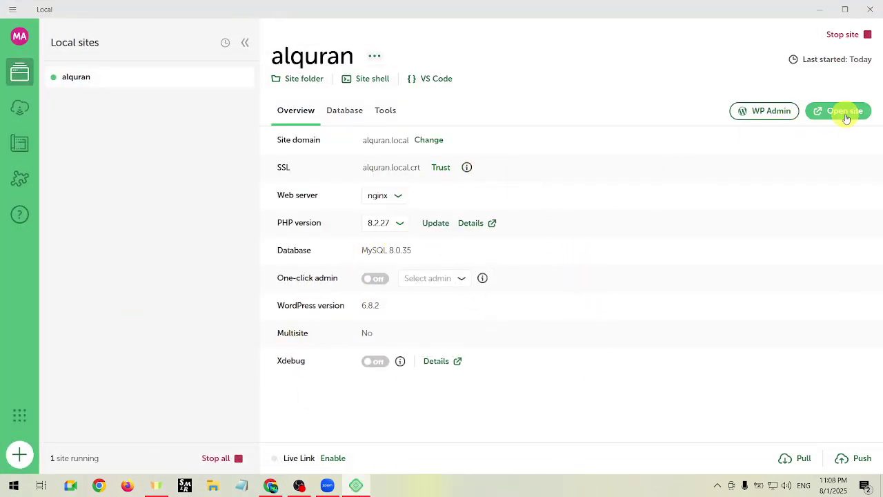
Copy the Pantheon dev site's web address from Chrome's address bar.
click(839, 107)
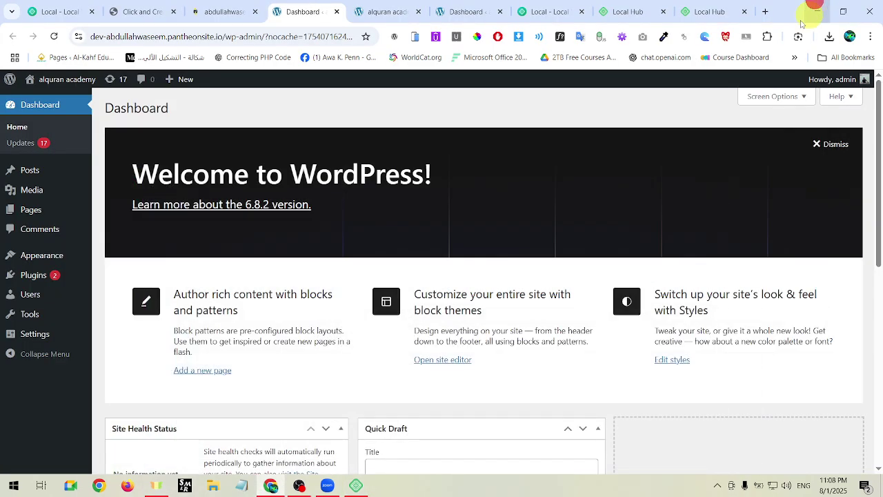
drag(224, 38, 79, 35)
right_click(129, 36)
click(178, 149)
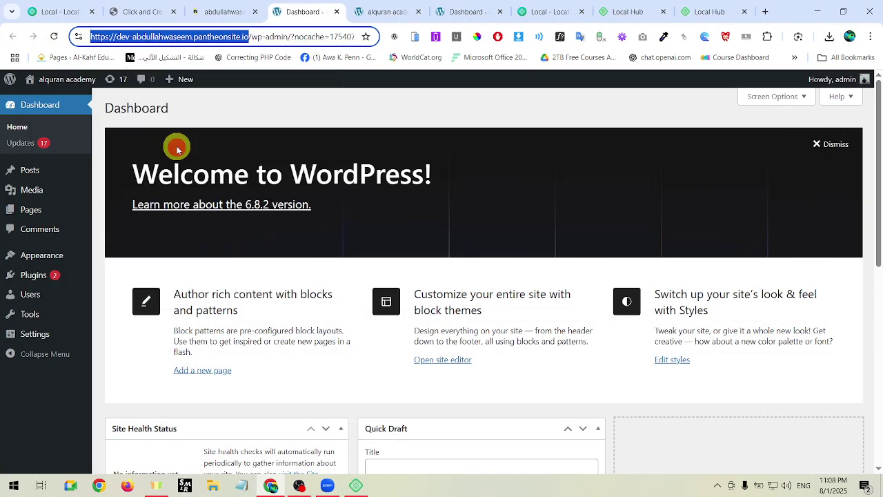
click(469, 184)
Open alquran.local from Local, which fails with DNS_PROBE_FINISHED_NXDOMAIN.
click(376, 14)
drag(221, 153, 554, 350)
click(356, 485)
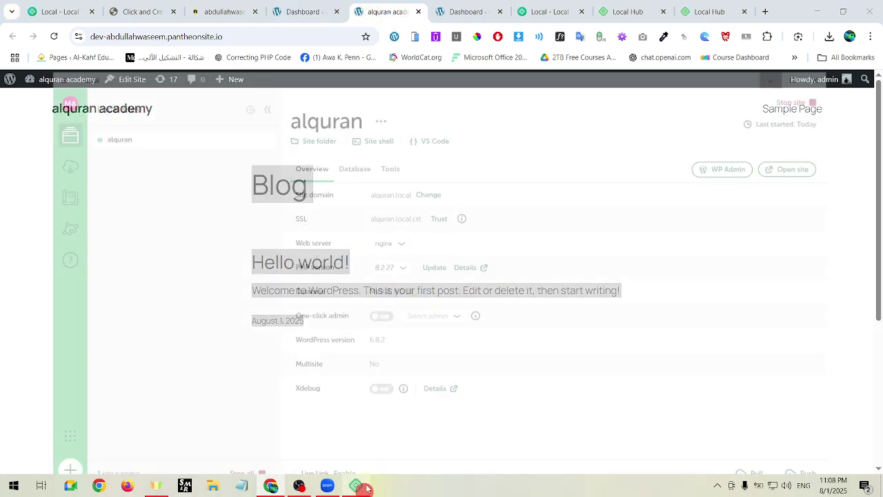
click(838, 111)
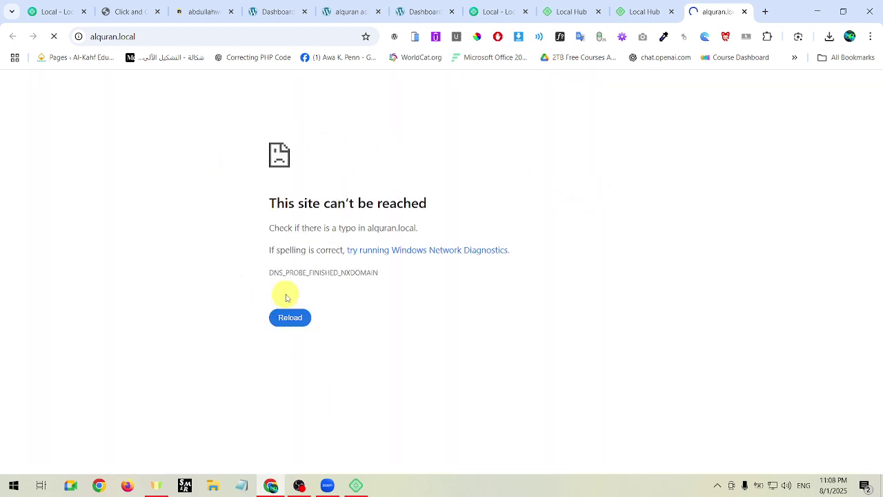
click(355, 484)
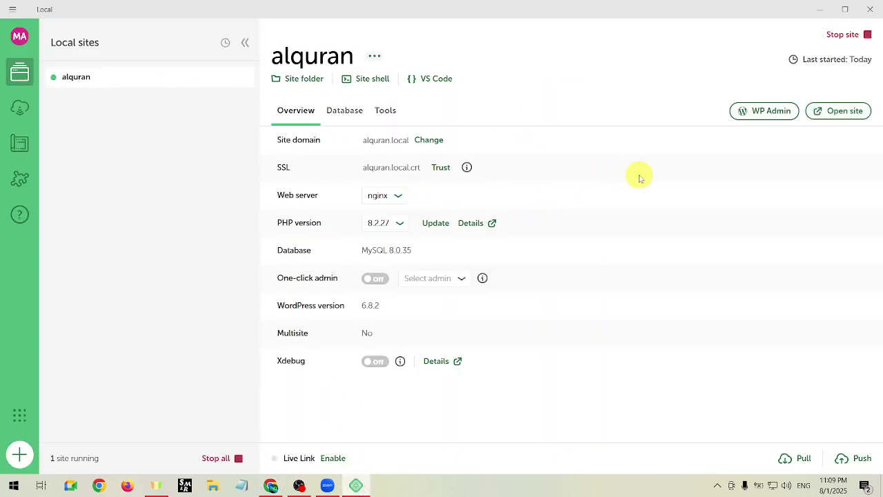
Stop and restart alquran, then open alquran.local/wp-admin, which still can't be reached.
click(867, 36)
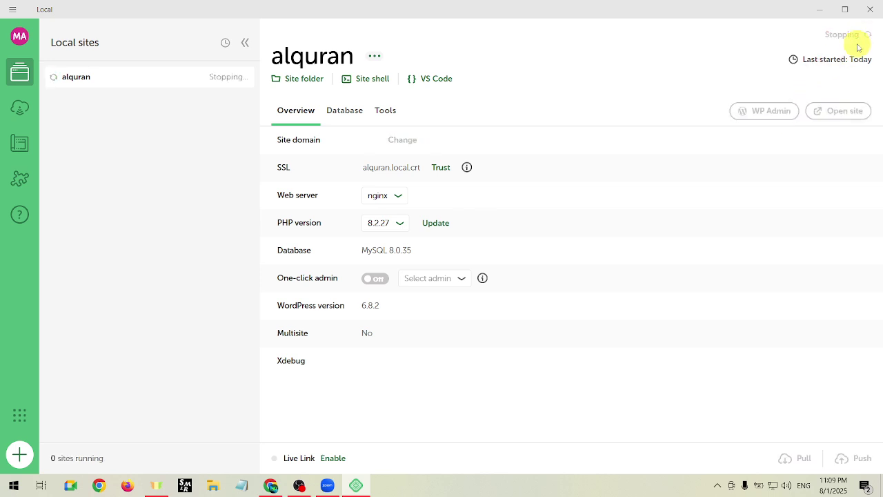
click(864, 36)
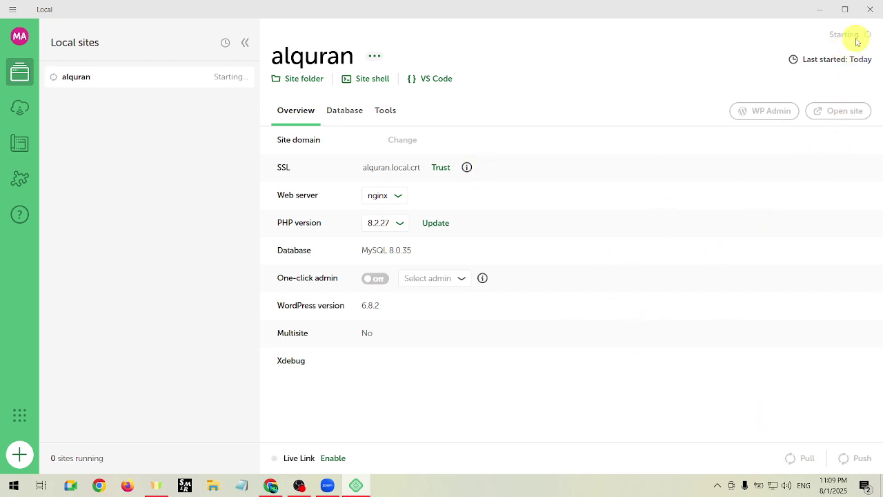
click(785, 118)
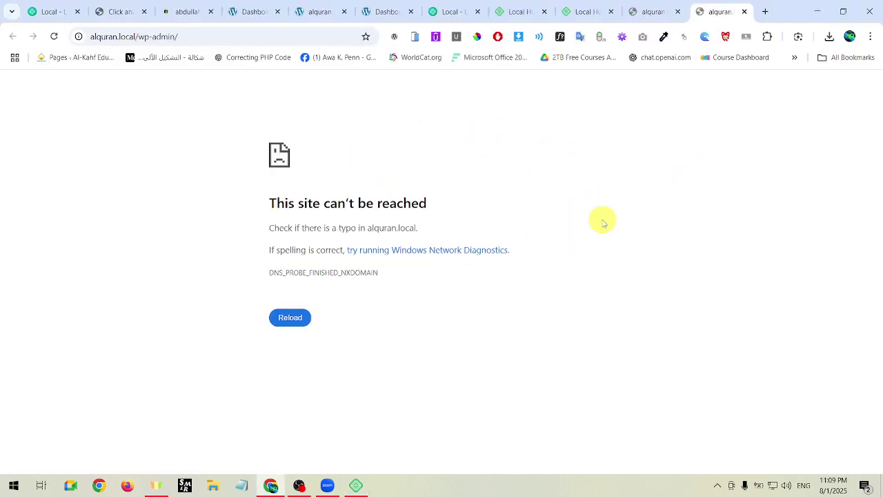
Dismiss the could-not-update-hosts-file error and reload the unreachable WordPress admin page.
click(290, 314)
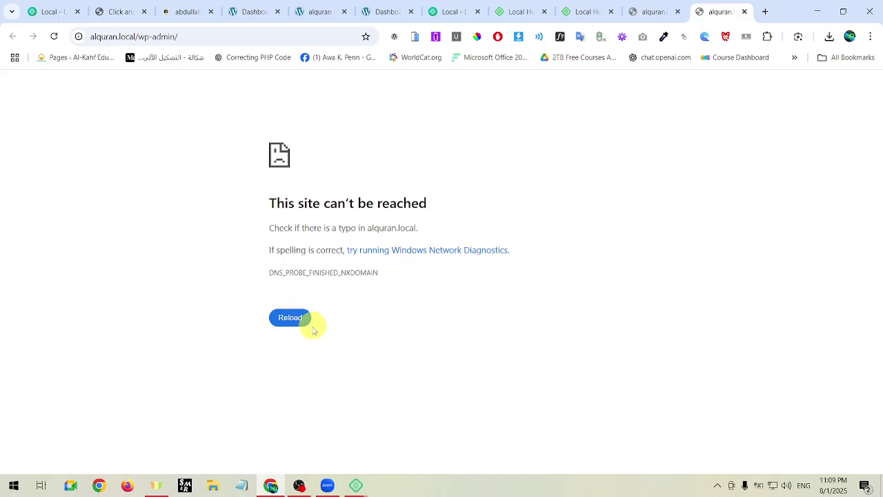
mouse_move(356, 483)
click(393, 433)
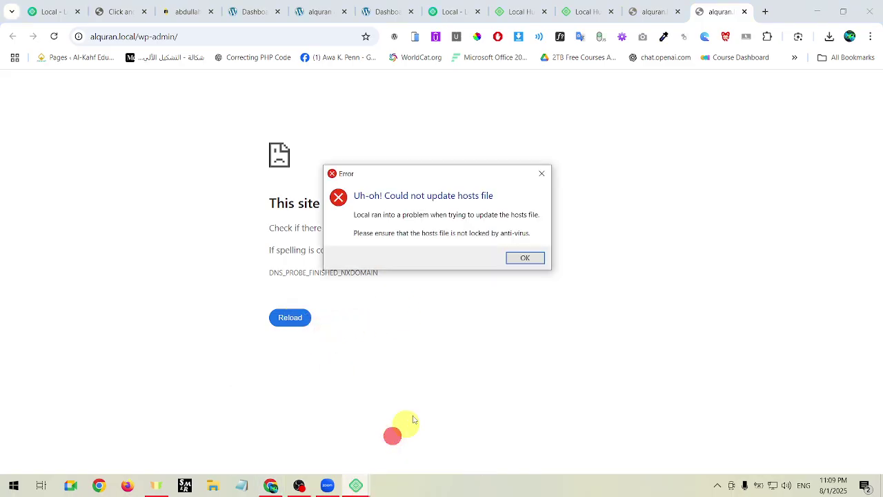
click(531, 256)
click(275, 317)
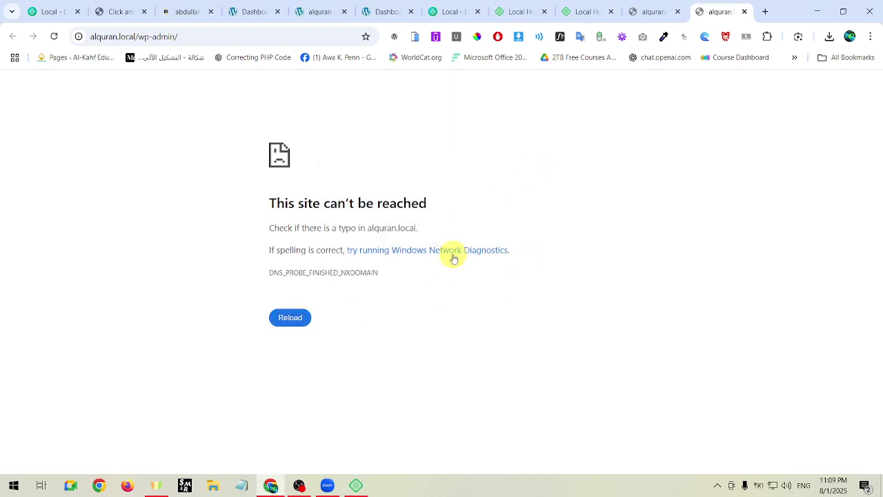
In Local, apply the fix for alquran's 'Missing hosts entry' warning.
double_click(310, 226)
click(368, 485)
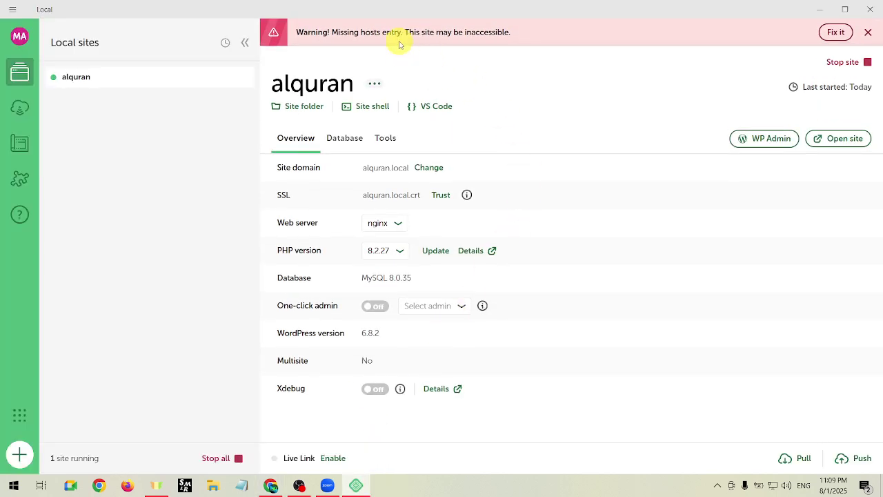
click(835, 32)
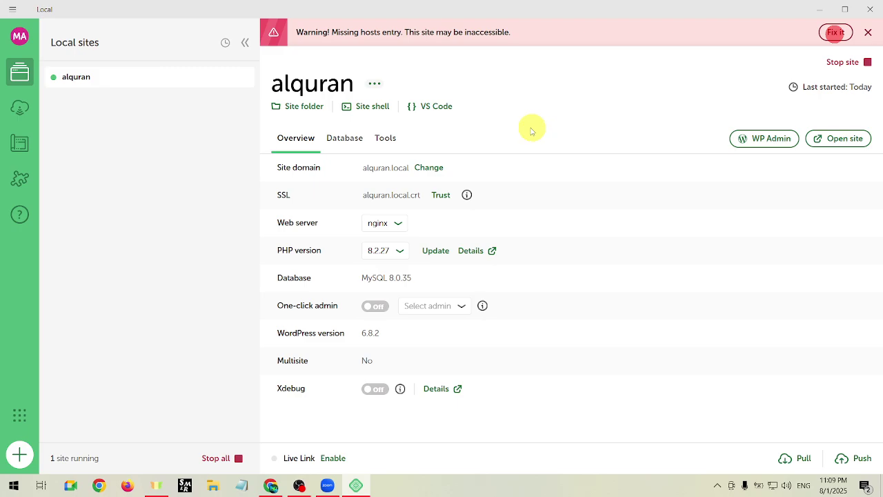